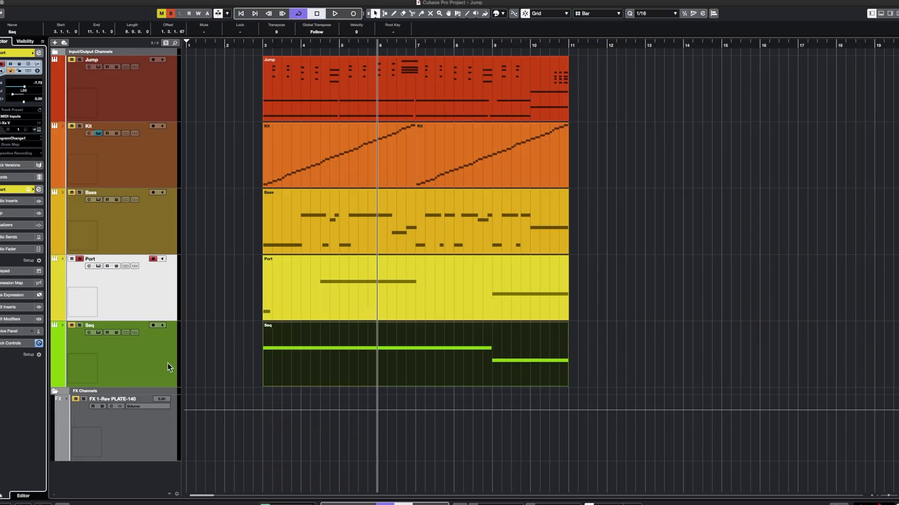
# - Inspect the Seq track's OB-Xa V with its advanced panel toggled, and play back the full Jump arrangement
pyautogui.click(167, 364)
pyautogui.moveTo(264, 50); pyautogui.dragTo(263, 55)
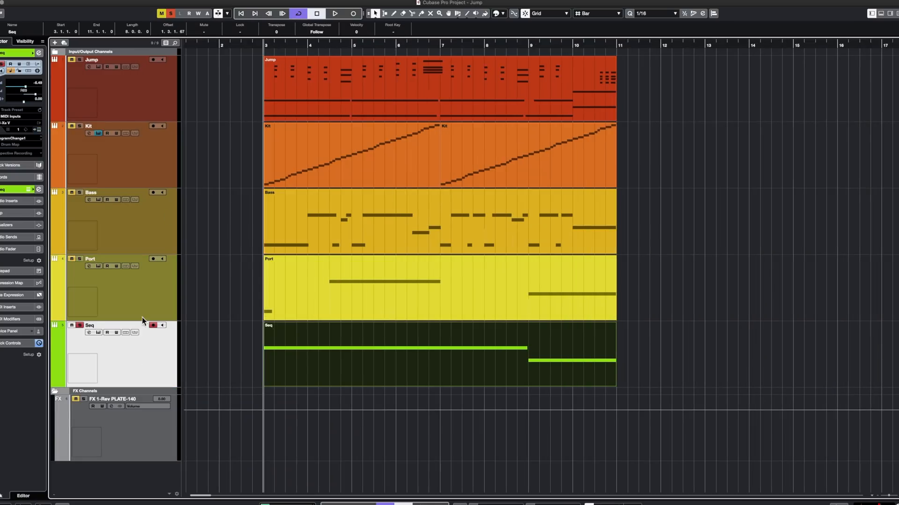
pyautogui.click(39, 130)
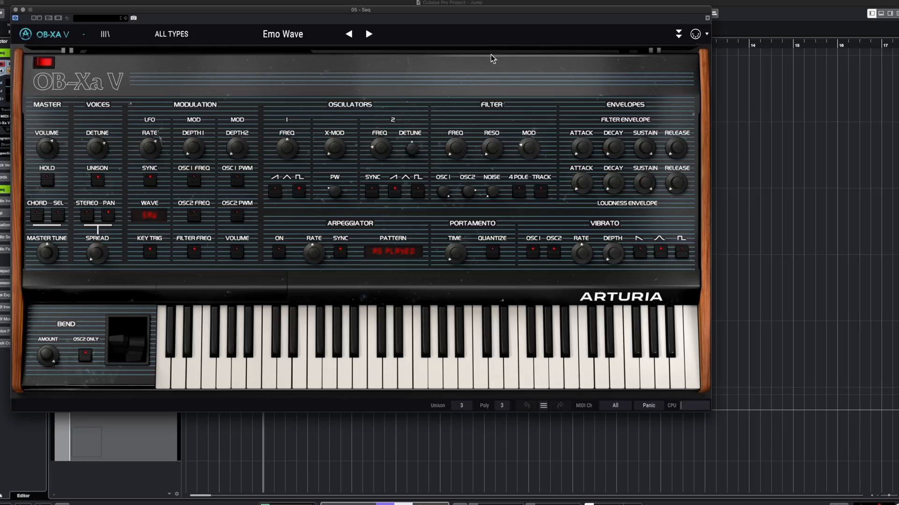
pyautogui.click(678, 35)
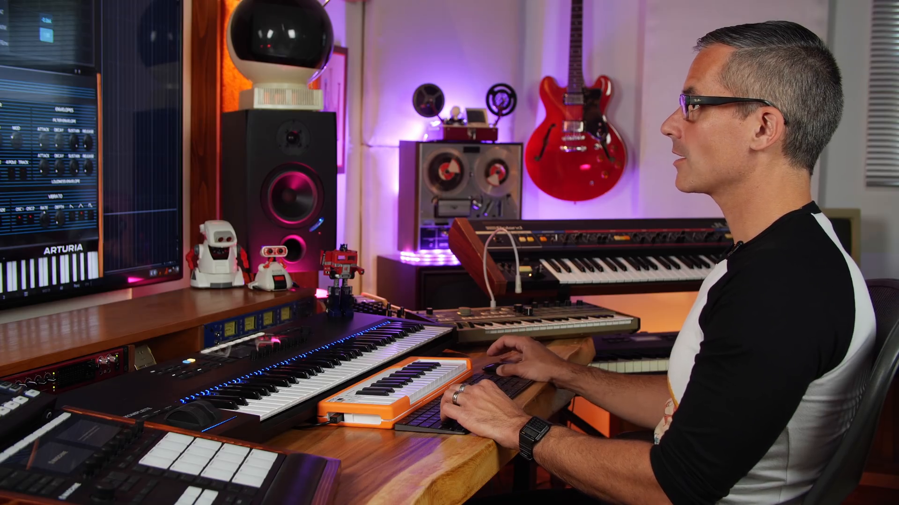
pyautogui.press('super+w')
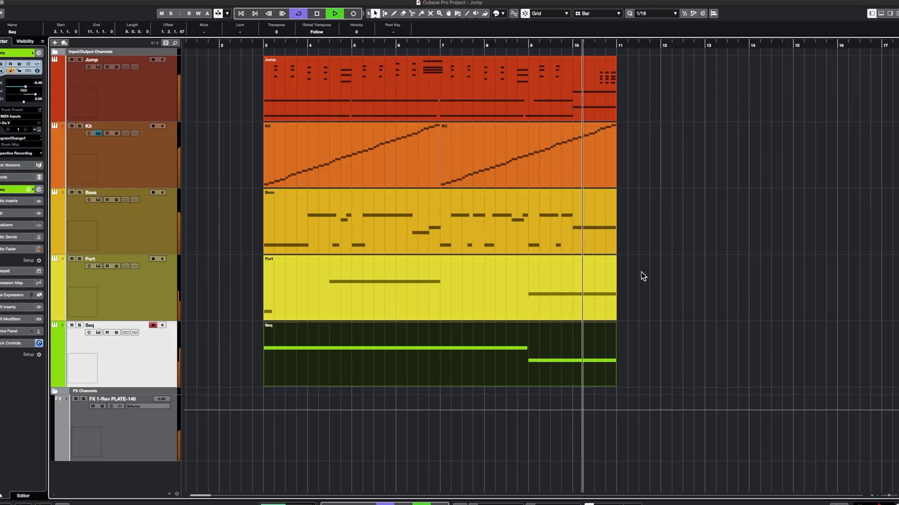
pyautogui.press('space')
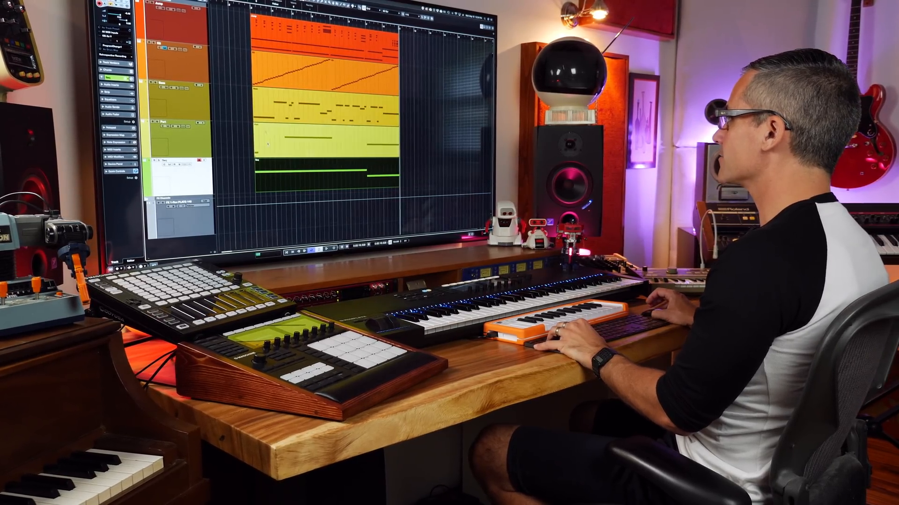
# - Audition individual tracks of the Round Midnight-02 project, including Bass and Cross Roads, by starting and stopping playback
pyautogui.click(180, 63)
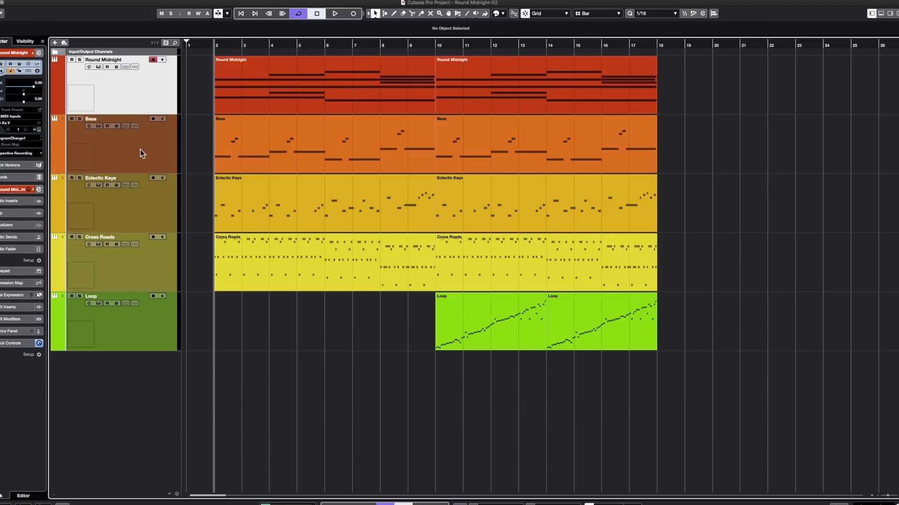
pyautogui.click(138, 144)
pyautogui.press('space')
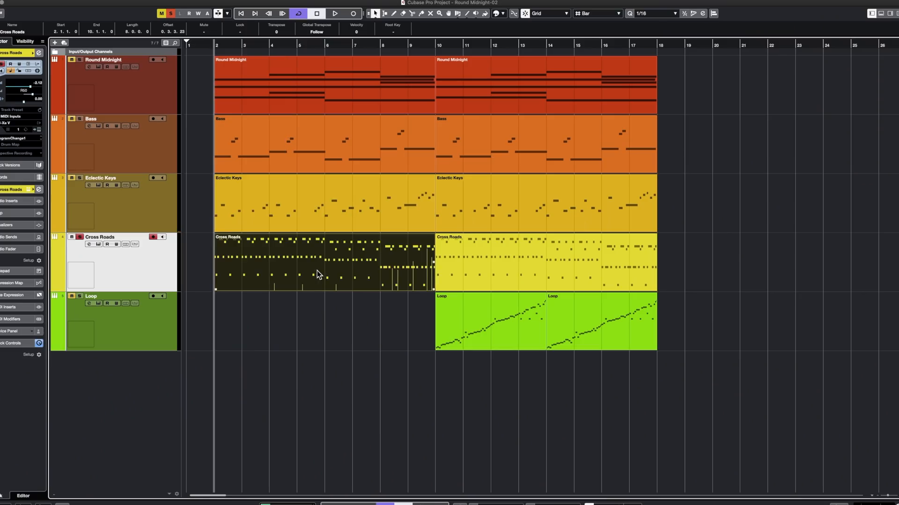
pyautogui.press('space')
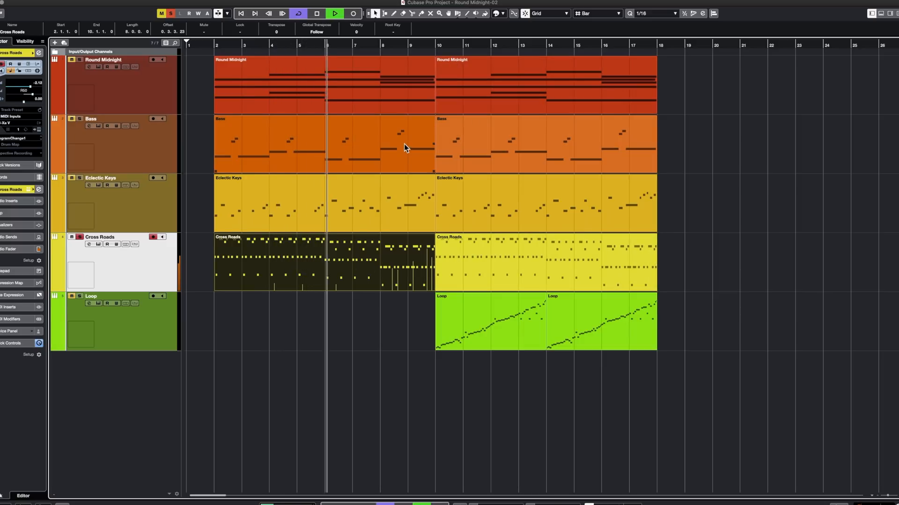
pyautogui.press('space')
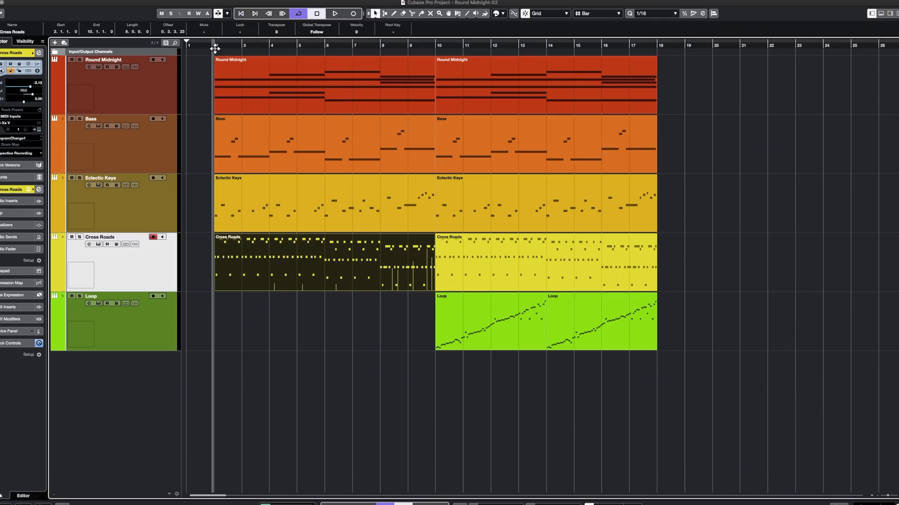
pyautogui.press('space')
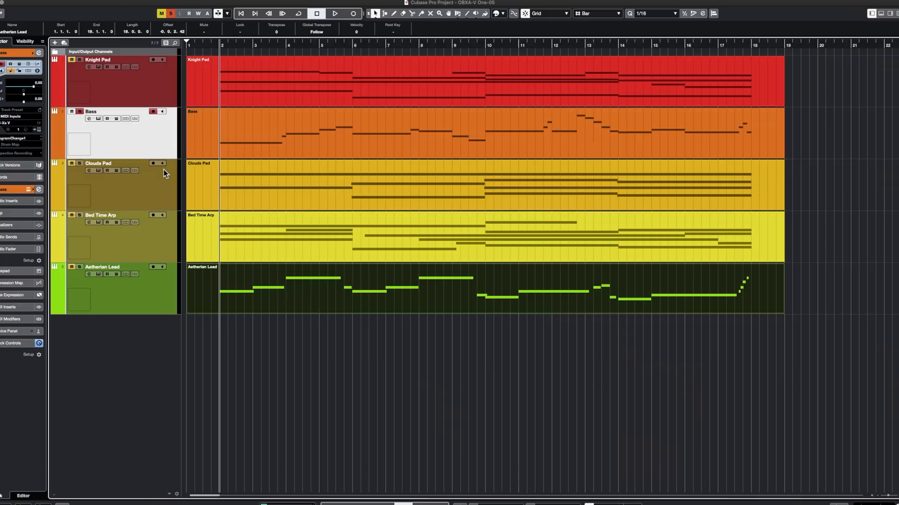
# - Audition the Bass track of the OBXA-V One-05 project while viewing its OB-Xa V window
pyautogui.press('space')
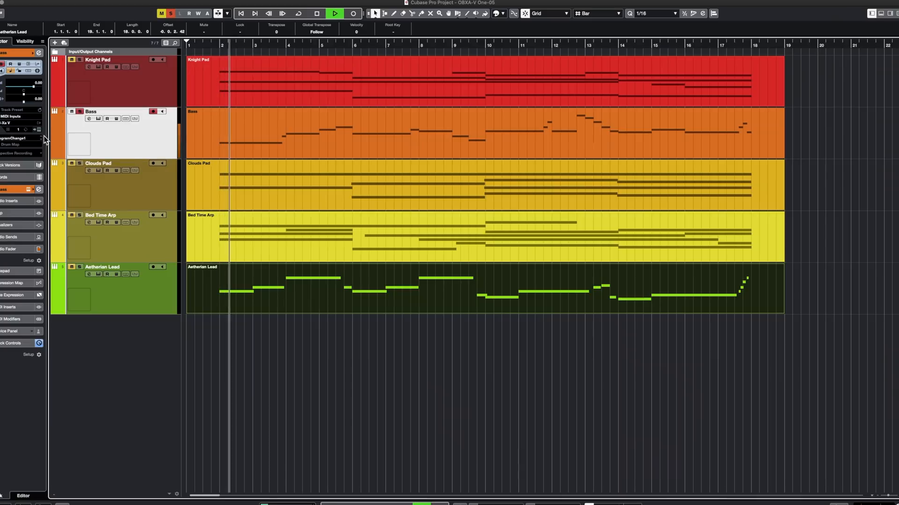
pyautogui.click(38, 189)
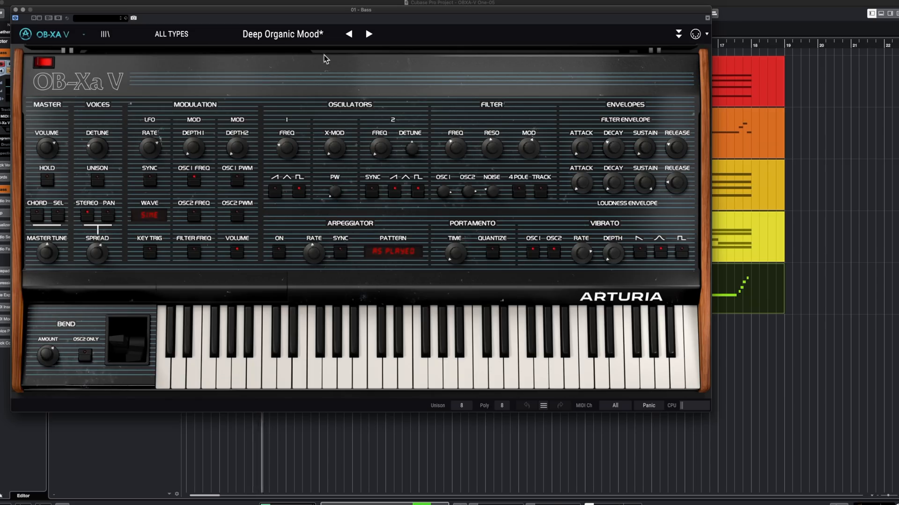
pyautogui.moveTo(160, 12); pyautogui.dragTo(266, 27)
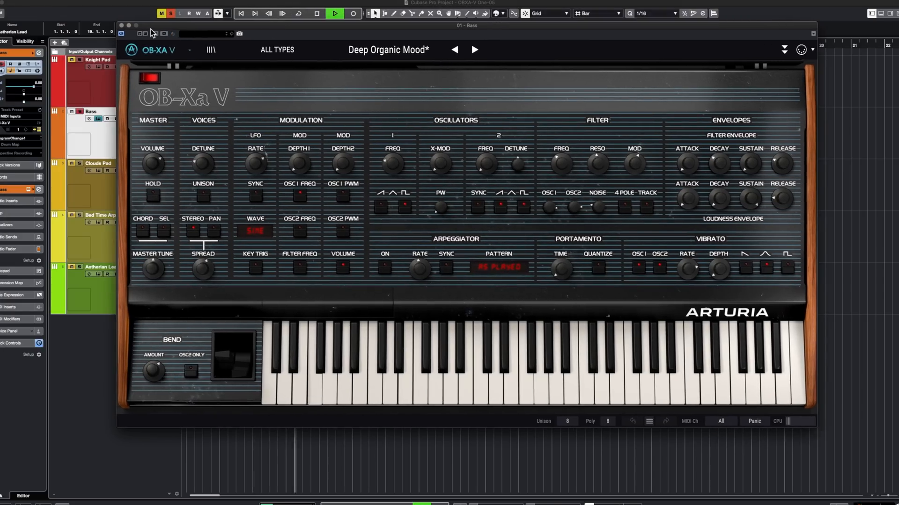
pyautogui.click(121, 26)
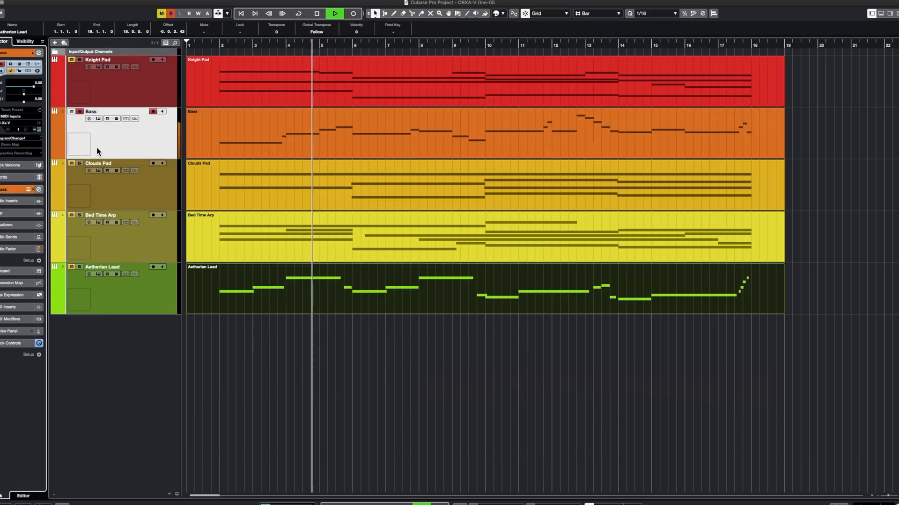
pyautogui.press('space')
# - Inspect the OB-Xa V presets on the Knight Pad and Clouds Pad tracks
pyautogui.click(150, 95)
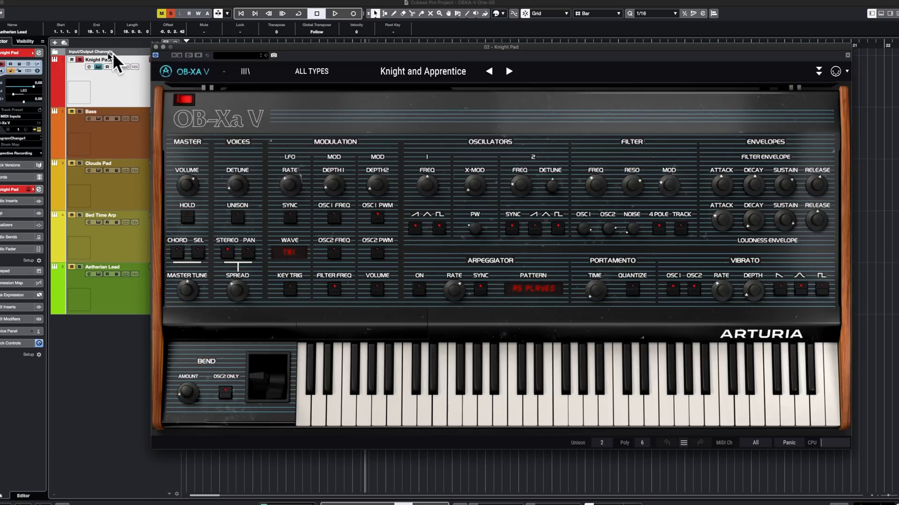
pyautogui.click(157, 48)
pyautogui.click(166, 181)
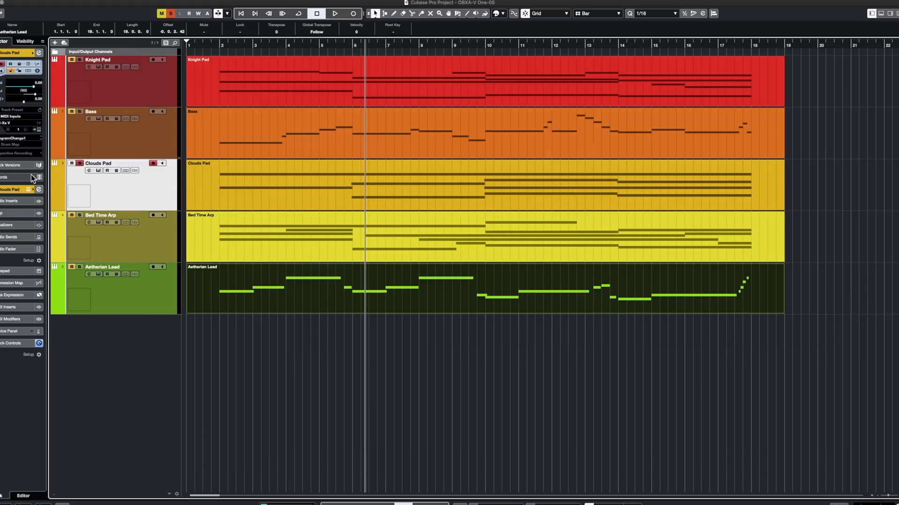
pyautogui.click(39, 128)
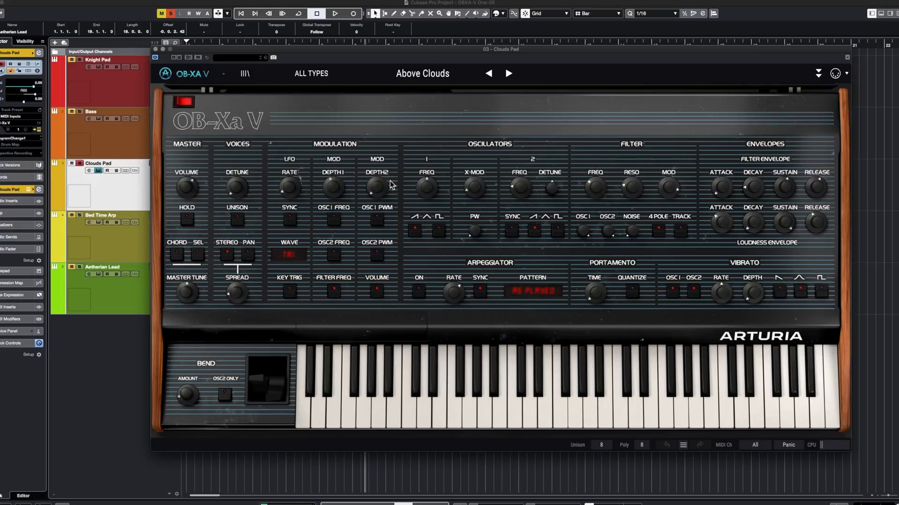
pyautogui.click(155, 49)
# - Play the Clouds Pad part from about bar 2 and quantize its notes to 1/8 in the Key Editor
pyautogui.click(219, 44)
pyautogui.press('space')
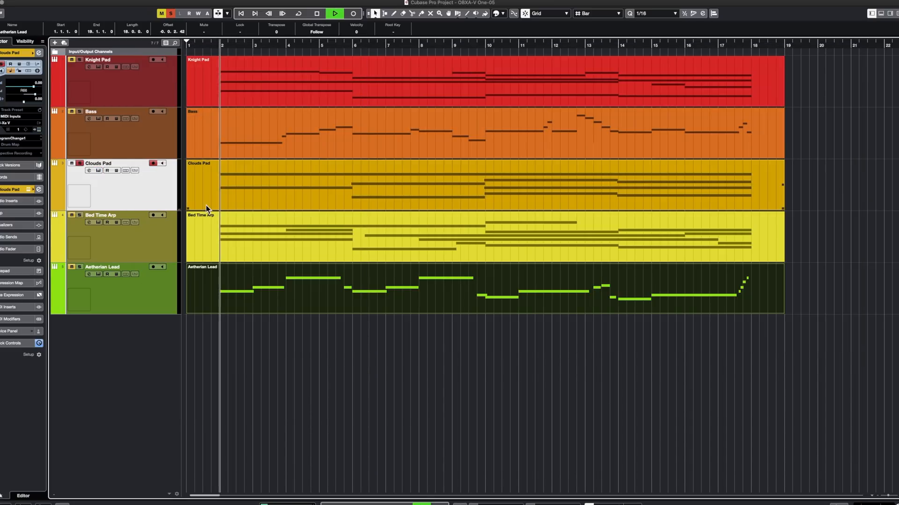
pyautogui.click(448, 194)
pyautogui.click(448, 194)
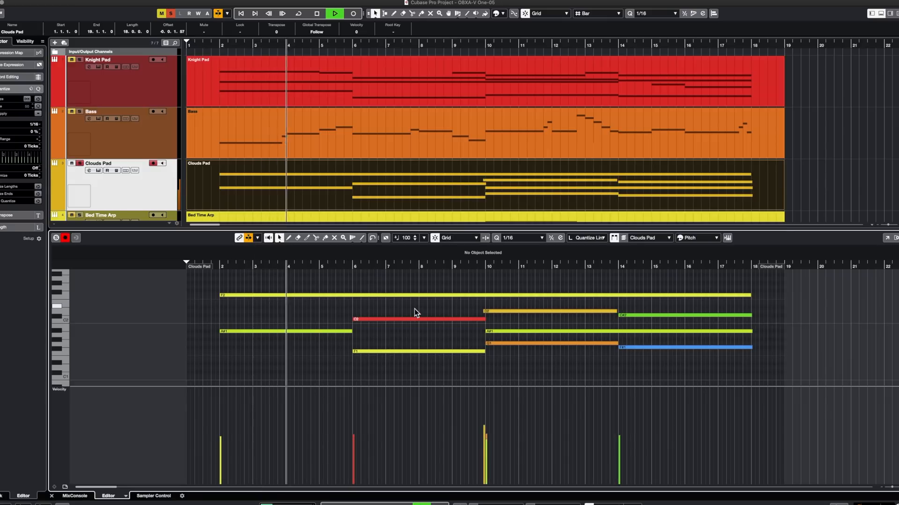
pyautogui.click(524, 237)
pyautogui.click(524, 231)
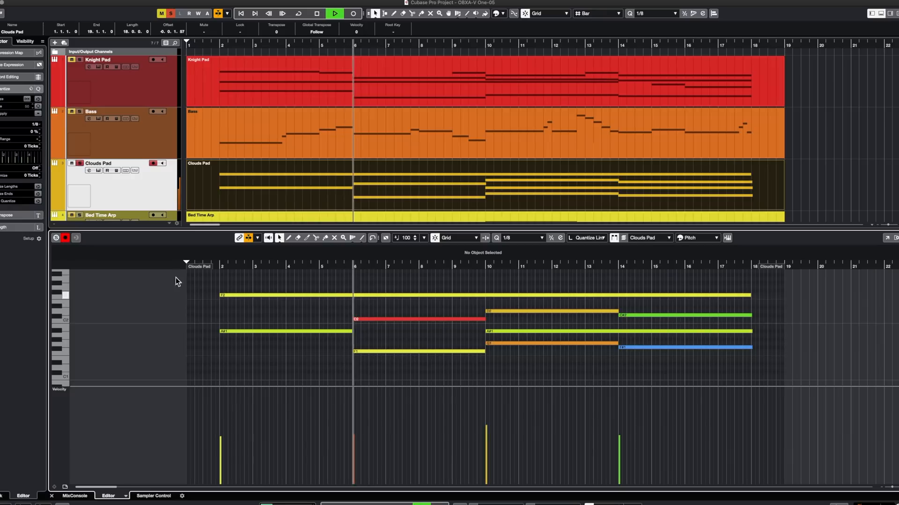
pyautogui.press('Return')
pyautogui.press('space')
# - Audition the Bed Time Arp track from the project start and inspect its OB-Xa V synth
pyautogui.click(161, 252)
pyautogui.click(264, 250)
pyautogui.press('.')
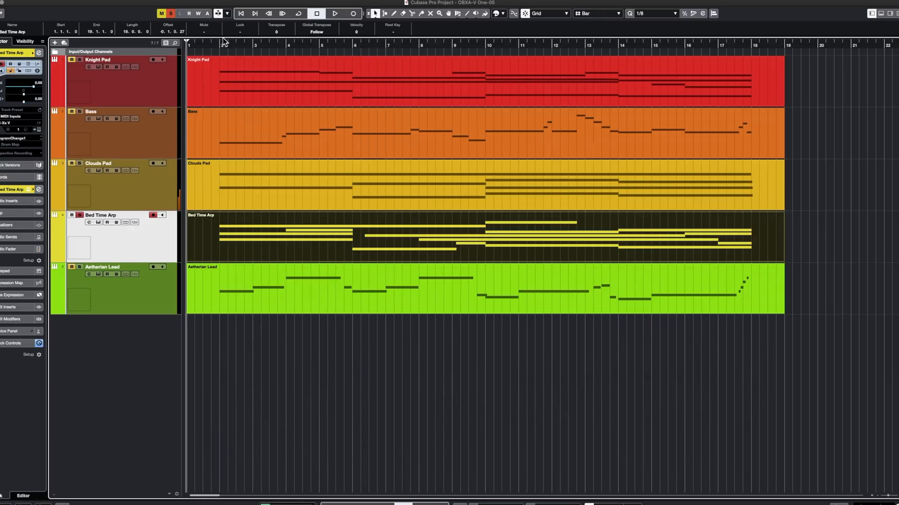
pyautogui.press('space')
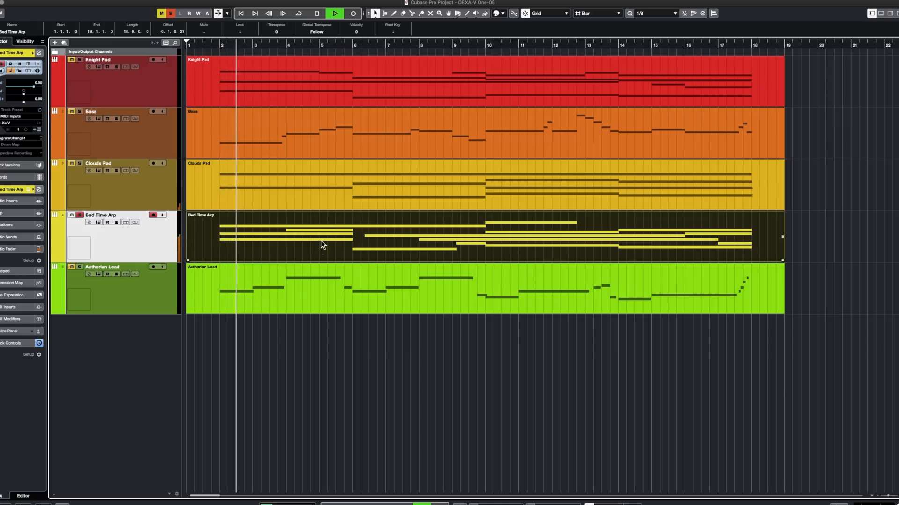
pyautogui.click(39, 130)
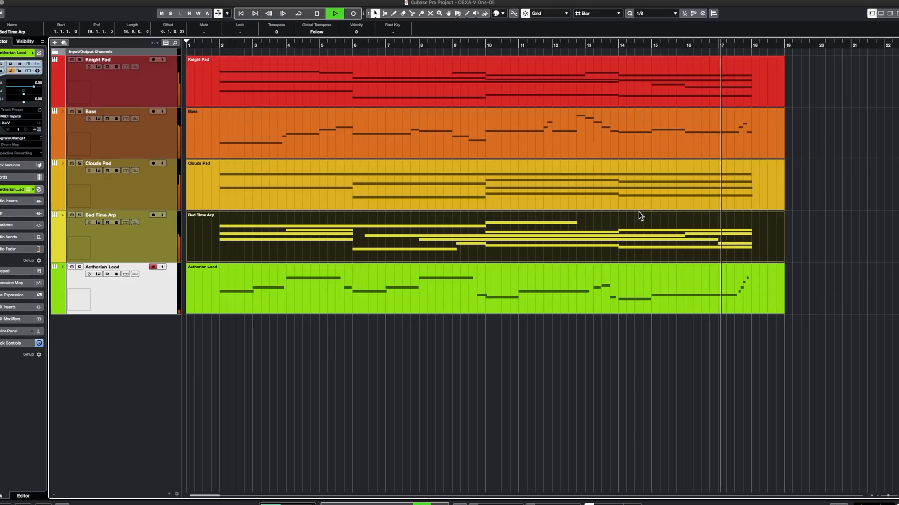
pyautogui.press('space')
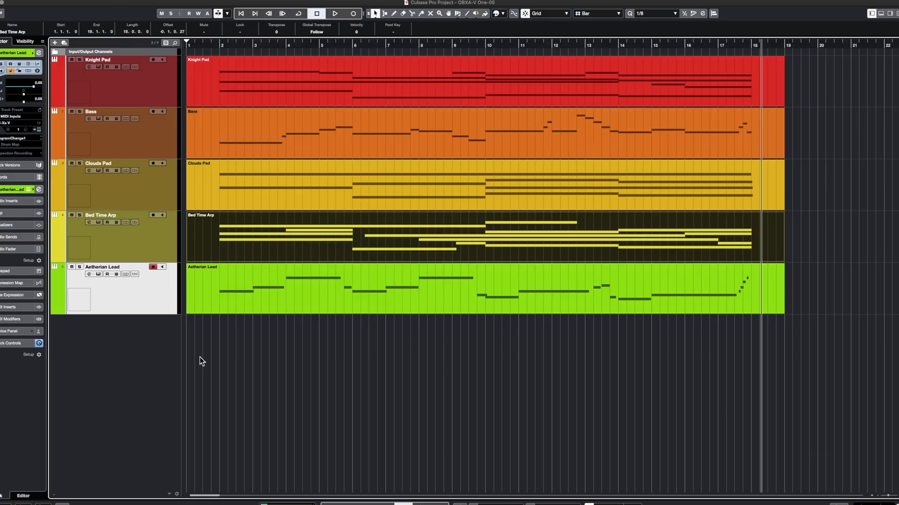
# - Add one OB-Xa V instrument track routed to Stereo Out and toggle the synth's advanced panel
pyautogui.press('t')
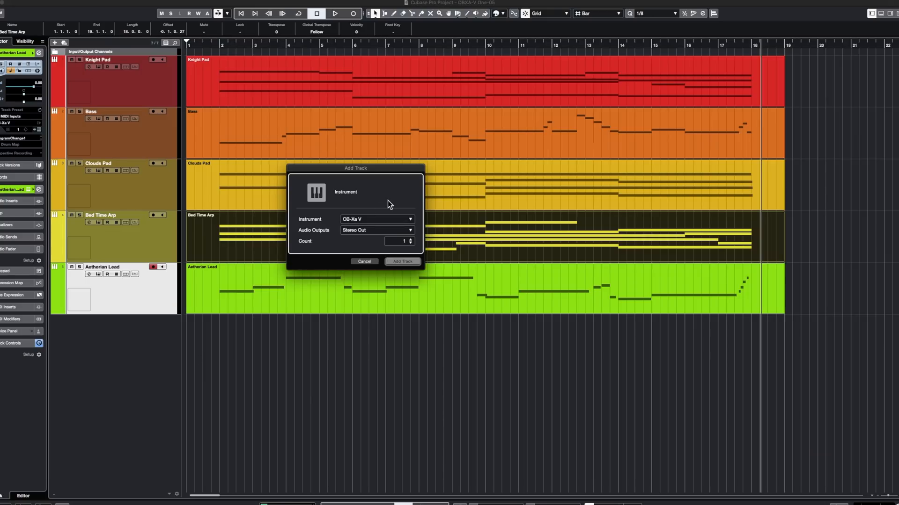
pyautogui.moveTo(381, 170); pyautogui.dragTo(461, 199)
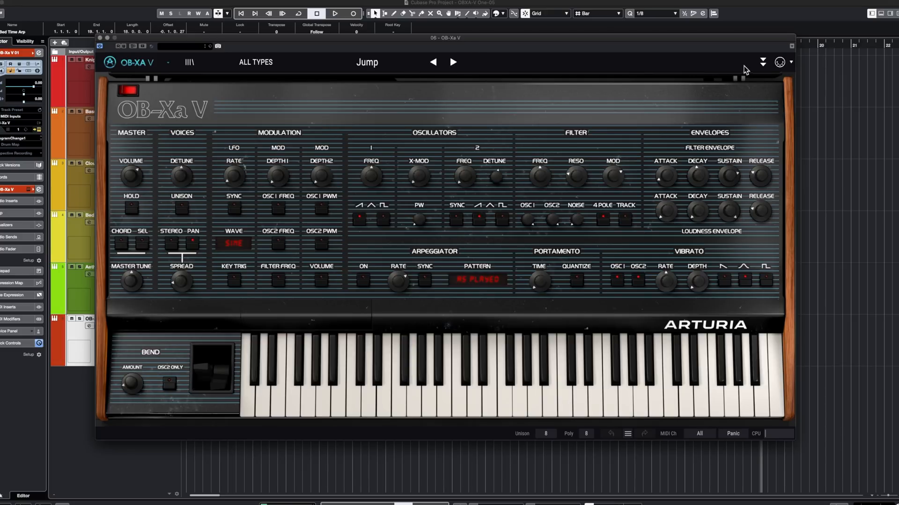
pyautogui.click(763, 62)
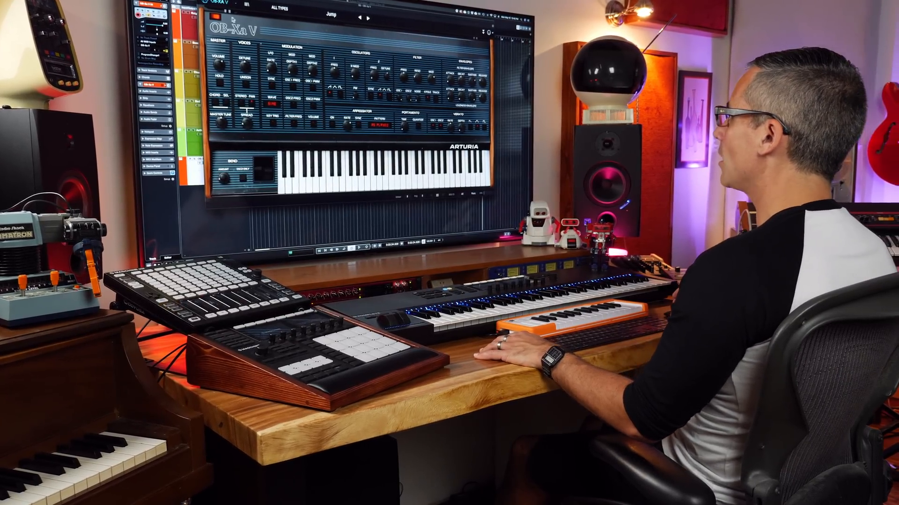
# - Look through the OB-Xa V main menu's preset, Resize Window, Tutorials and Help options
pyautogui.click(65, 24)
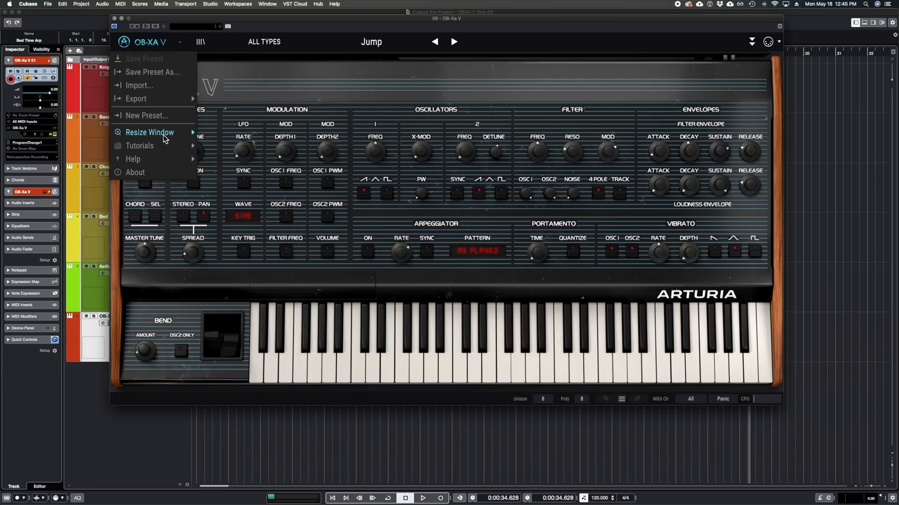
pyautogui.moveTo(75, 146)
pyautogui.click(222, 253)
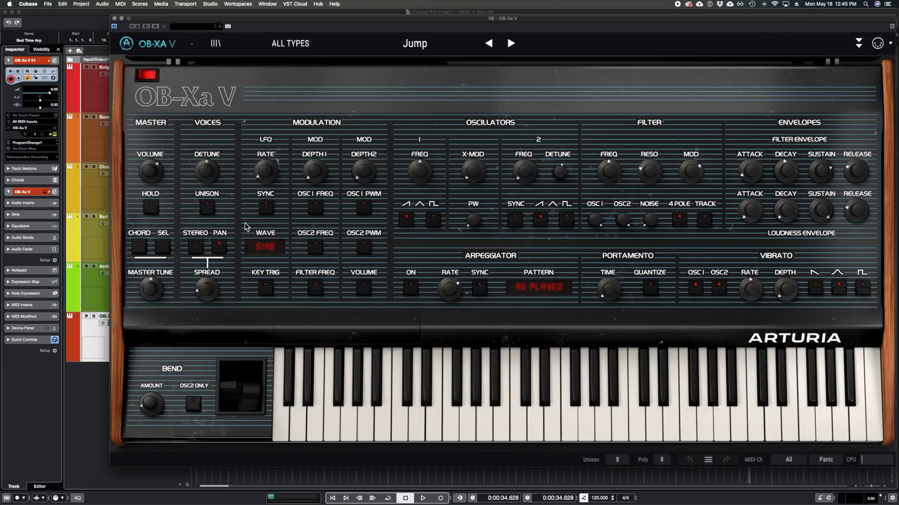
pyautogui.click(190, 44)
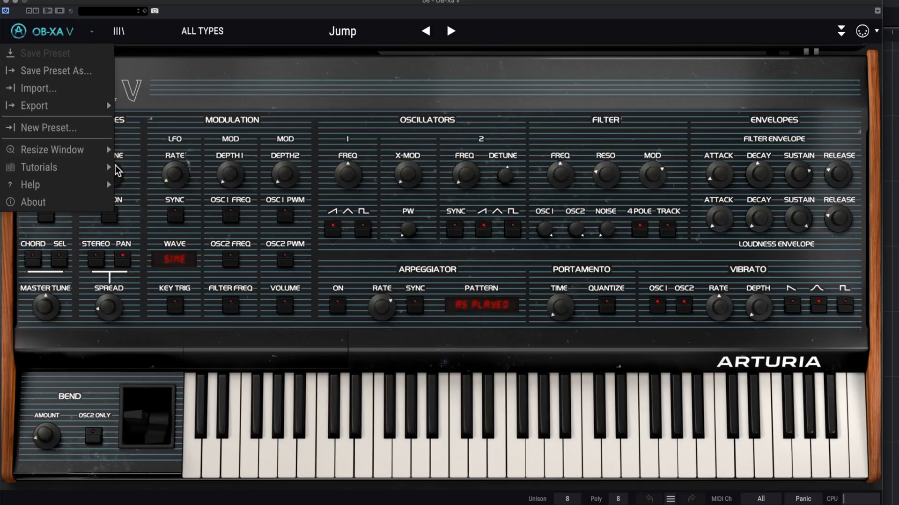
pyautogui.moveTo(188, 166)
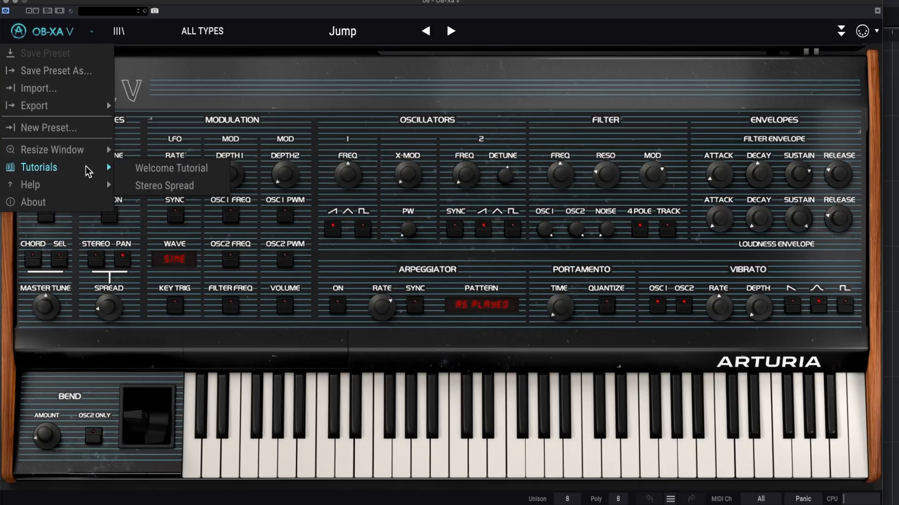
pyautogui.moveTo(80, 193)
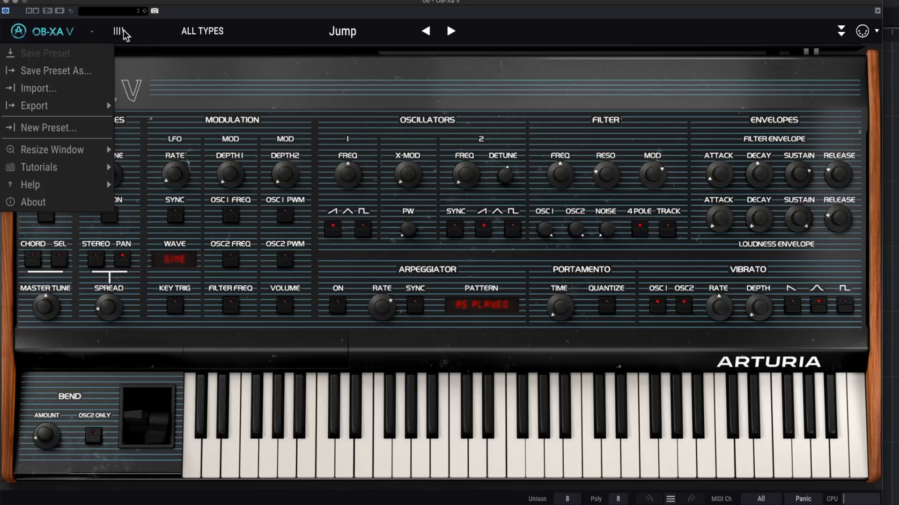
pyautogui.click(150, 57)
# - Filter the OB-Xa V preset library by the Pad type, briefly applying the Bright style and removing it
pyautogui.click(120, 31)
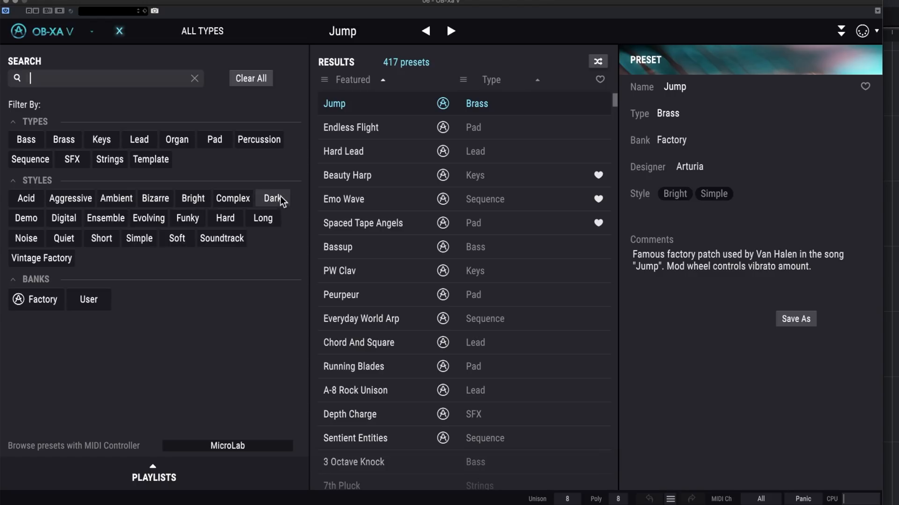
pyautogui.click(214, 139)
pyautogui.click(196, 200)
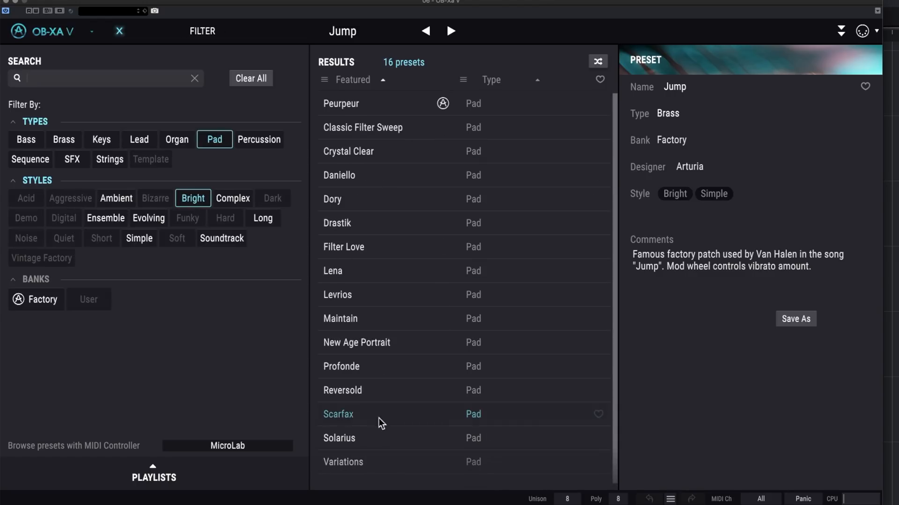
pyautogui.click(192, 198)
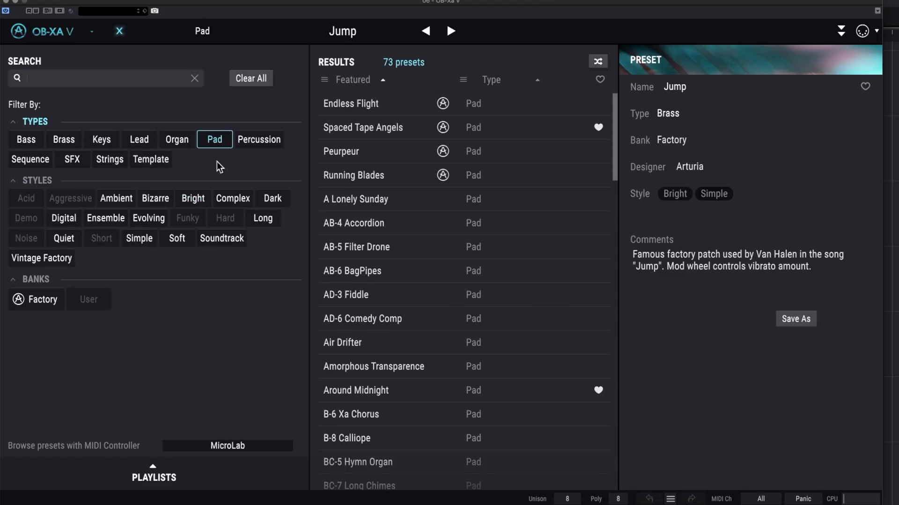
# - Clear the Pad type filter, audition featured presets including Beauty Harp, and load the Chord And Square preset
pyautogui.click(214, 139)
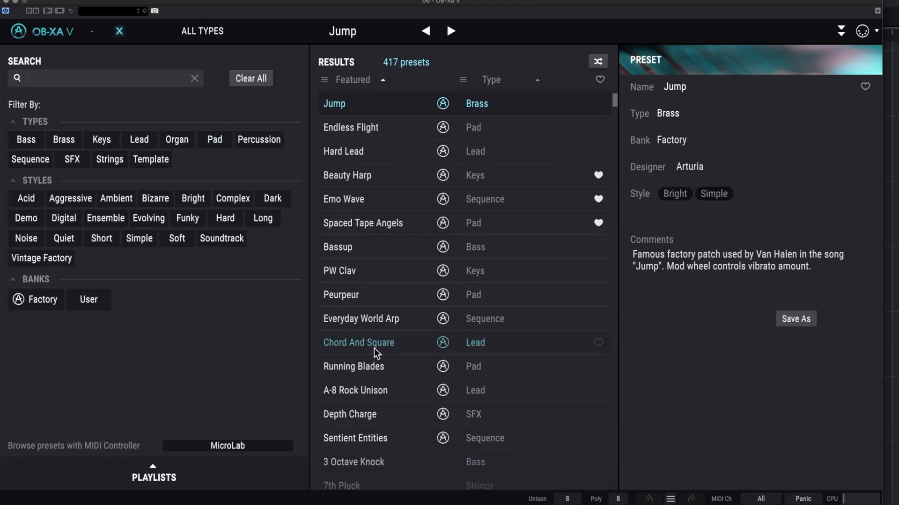
pyautogui.click(360, 175)
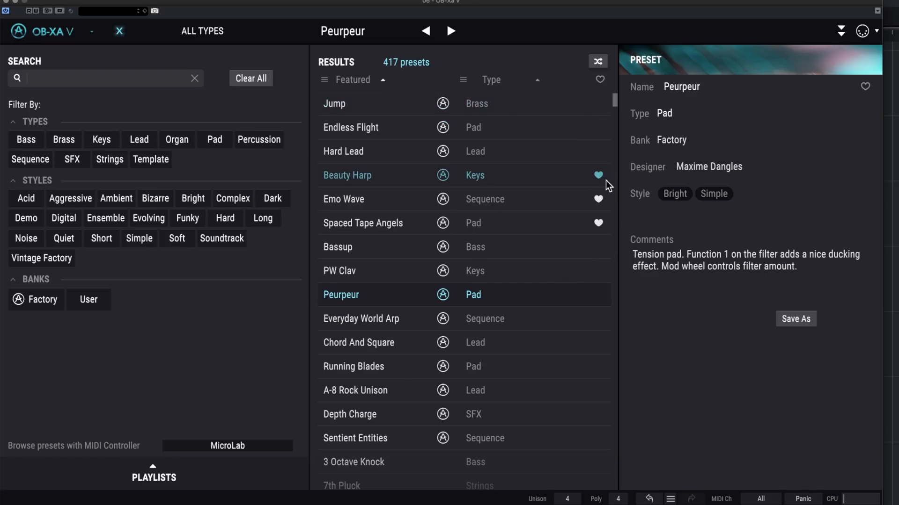
pyautogui.click(120, 31)
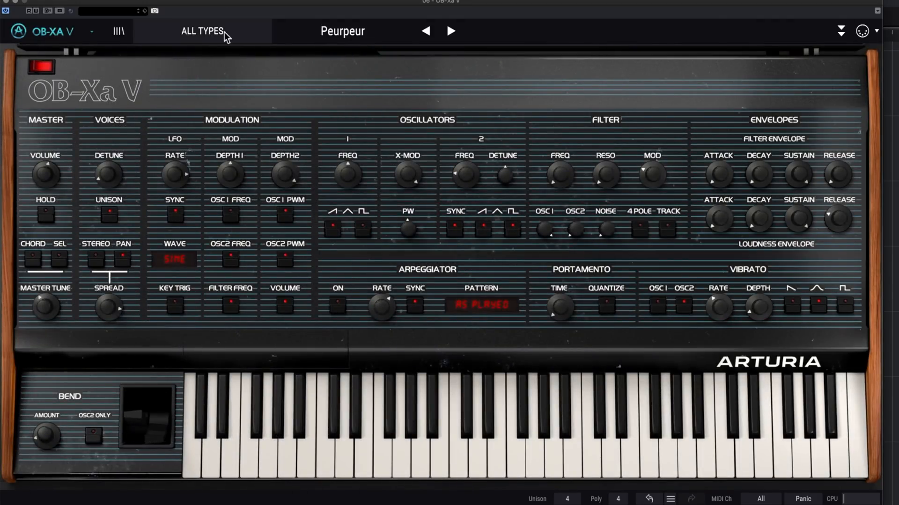
pyautogui.click(224, 32)
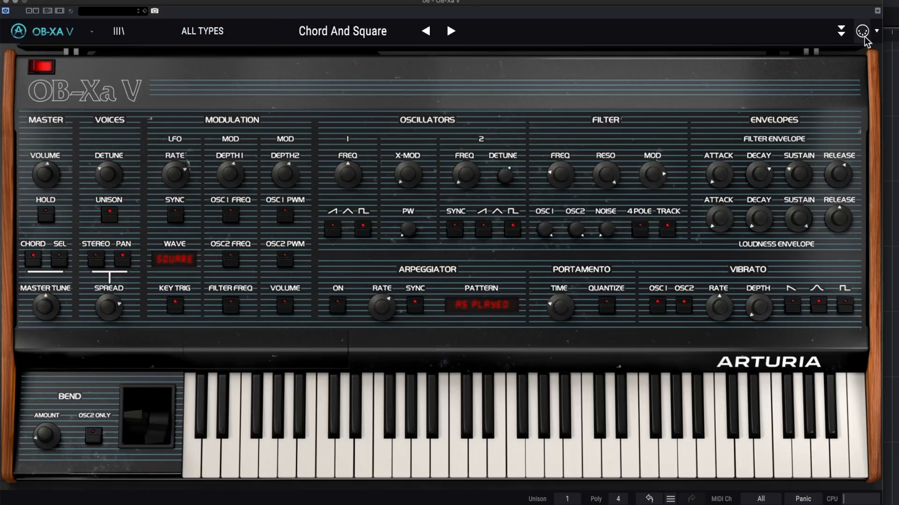
# - Look at the advanced Modulations view with its functions and matrix, and check the MIDI options
pyautogui.click(842, 32)
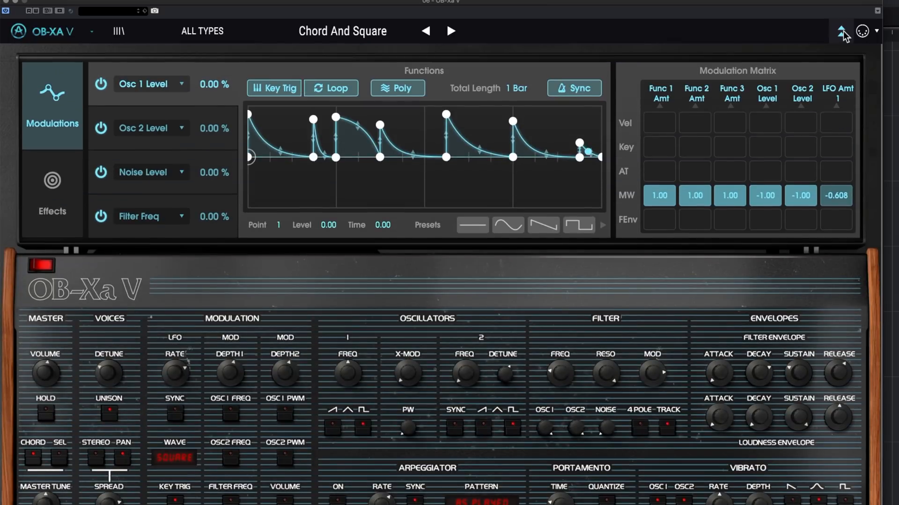
pyautogui.click(842, 31)
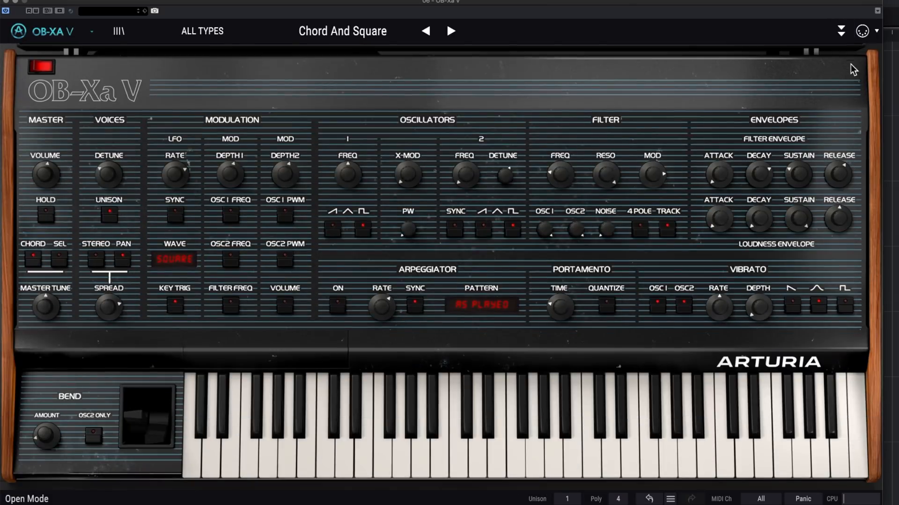
pyautogui.click(877, 32)
# - Try out the Hold and Chord switches in the synth's Master section
pyautogui.click(46, 218)
pyautogui.click(46, 219)
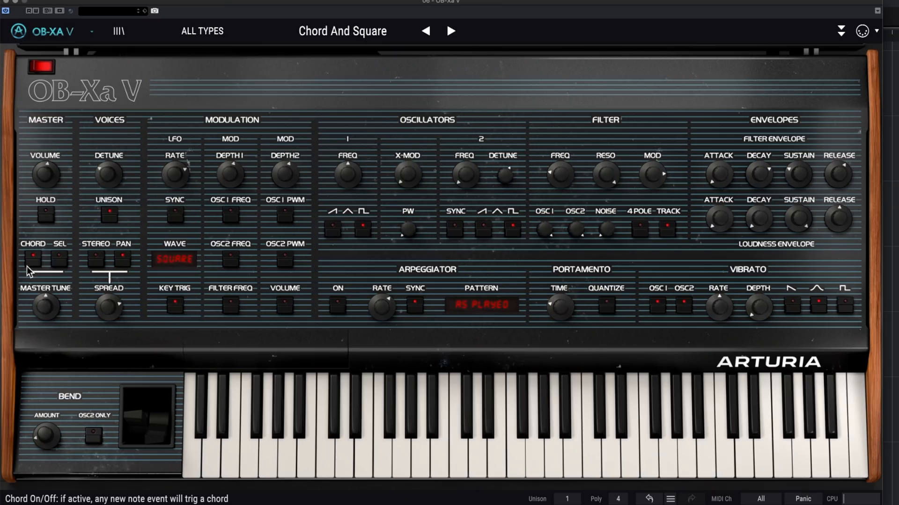
pyautogui.click(32, 263)
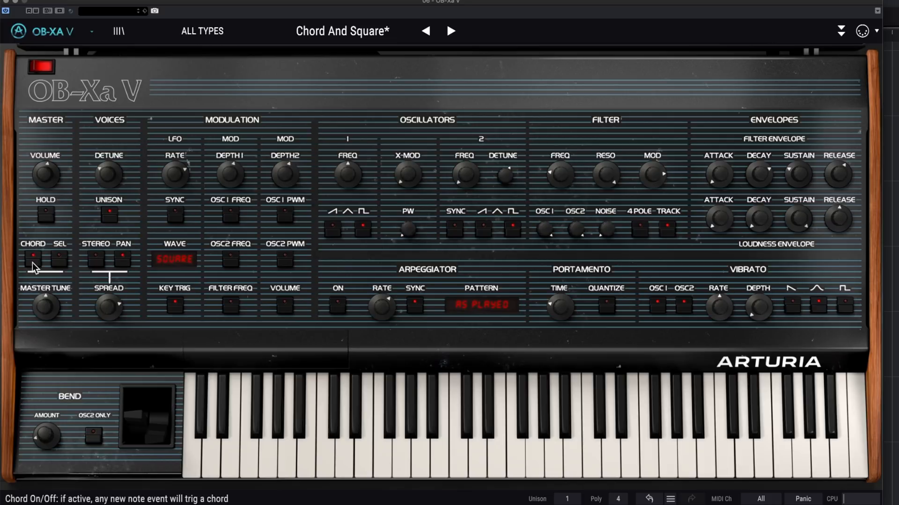
# - Briefly try the F sharp key in the Chord Selection, and add the D key to the chord
pyautogui.click(64, 264)
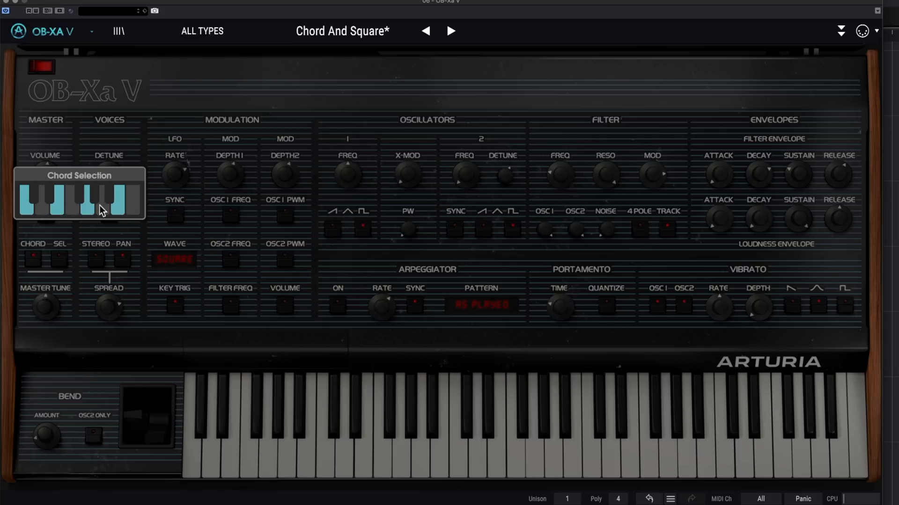
pyautogui.click(80, 199)
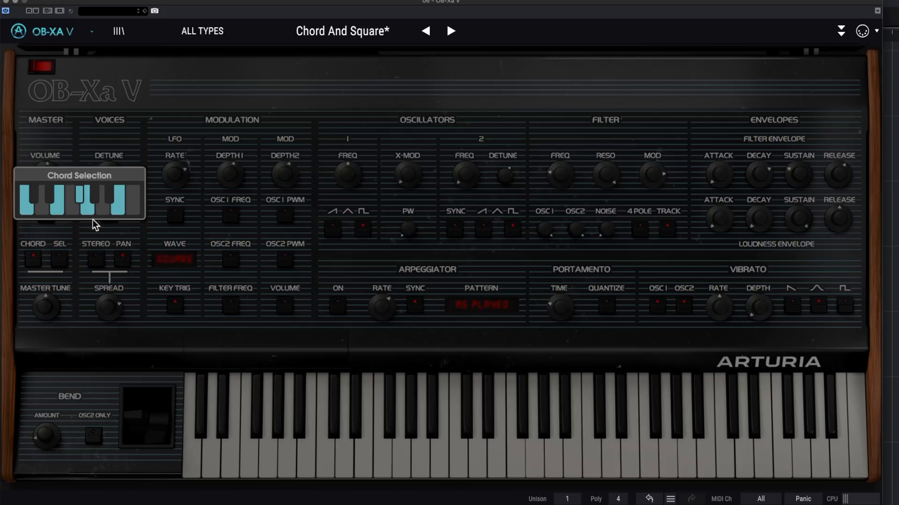
pyautogui.click(81, 200)
pyautogui.click(44, 209)
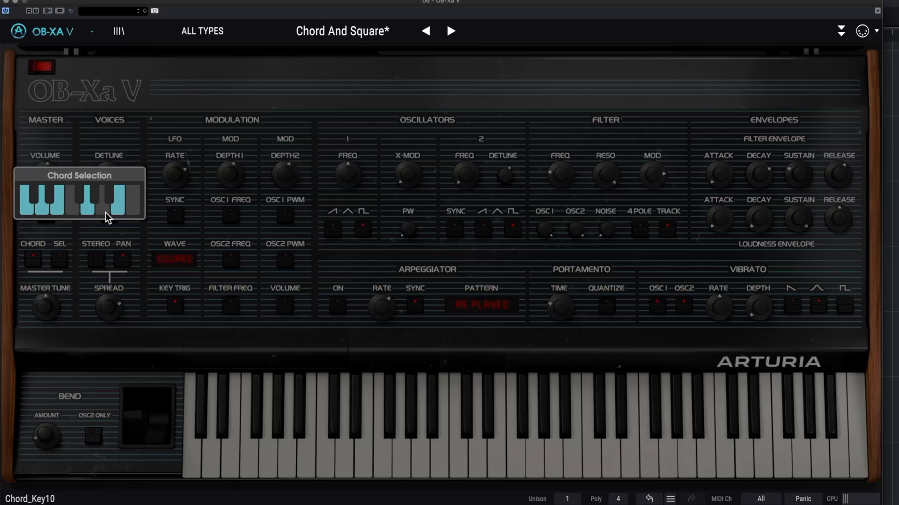
pyautogui.click(58, 272)
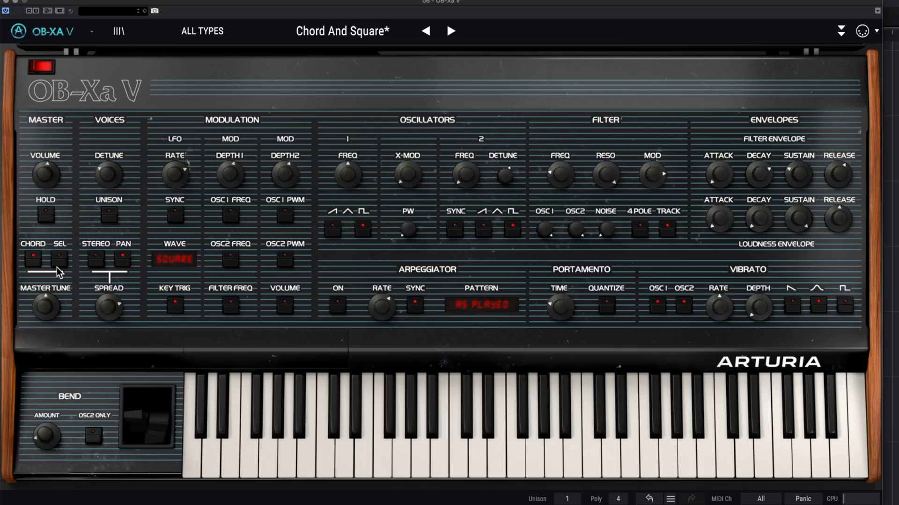
# - Reduce the Chord Selection to only the C and G keys
pyautogui.click(59, 259)
pyautogui.click(45, 211)
pyautogui.click(57, 210)
pyautogui.click(101, 210)
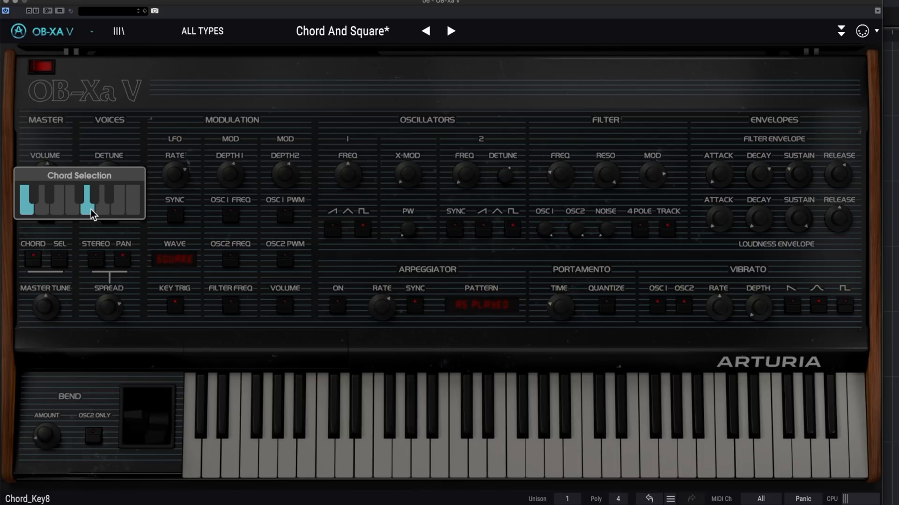
pyautogui.click(31, 294)
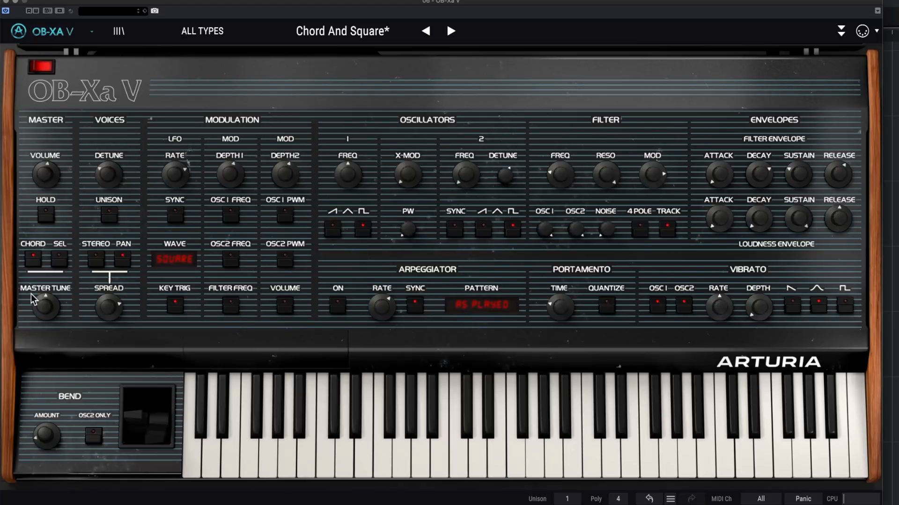
# - Set the Default preset's polyphony to 8 voices
pyautogui.moveTo(53, 303)
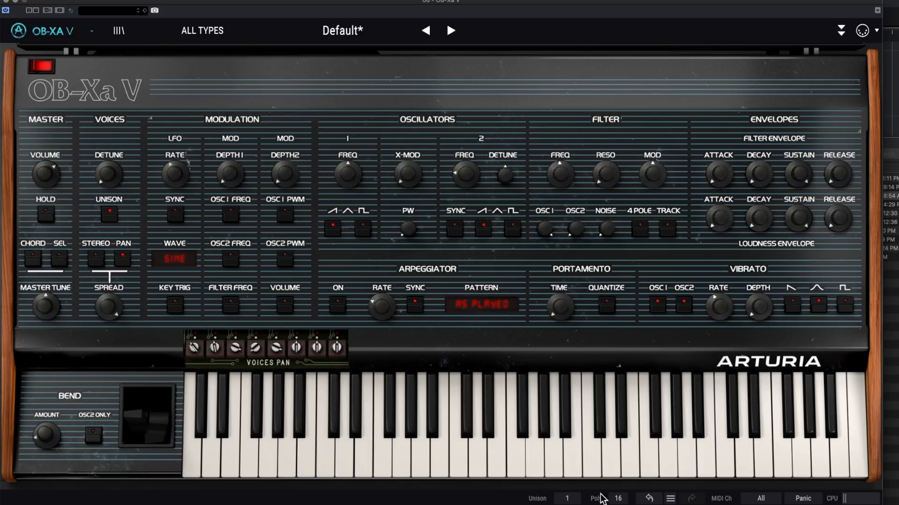
pyautogui.click(618, 499)
pyautogui.click(633, 327)
pyautogui.click(618, 499)
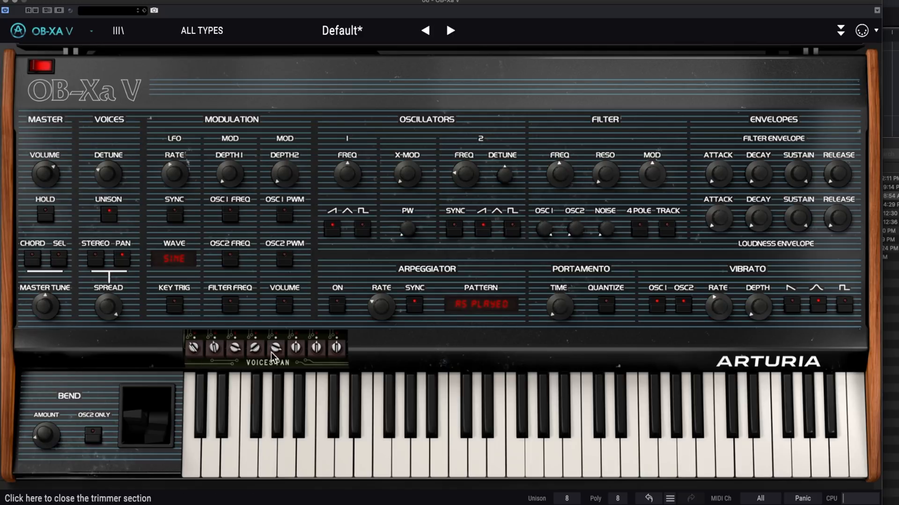
# - Adjust the Voices Pan trimmers to spread individual voices across the stereo field
pyautogui.moveTo(196, 357); pyautogui.dragTo(199, 388)
pyautogui.moveTo(215, 349); pyautogui.dragTo(239, 406)
pyautogui.moveTo(254, 350); pyautogui.dragTo(278, 360)
pyautogui.moveTo(296, 350); pyautogui.dragTo(341, 358)
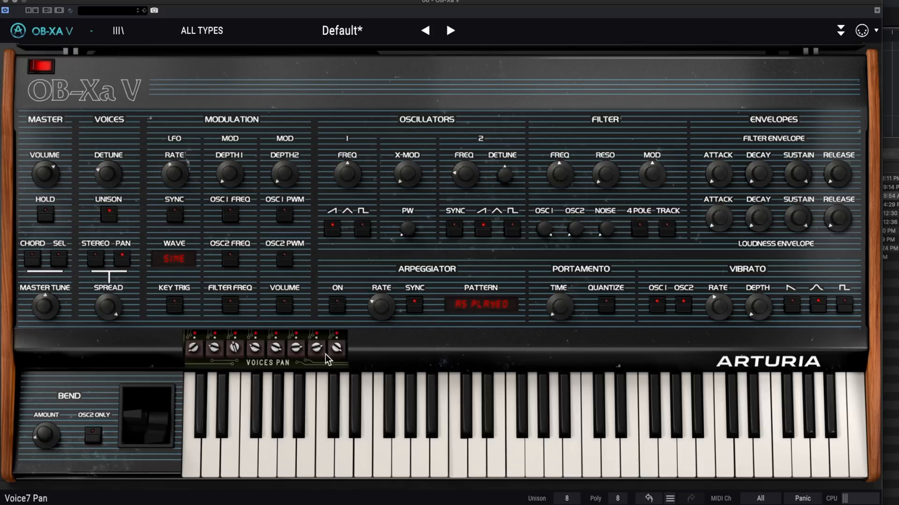
pyautogui.moveTo(319, 349); pyautogui.dragTo(345, 488)
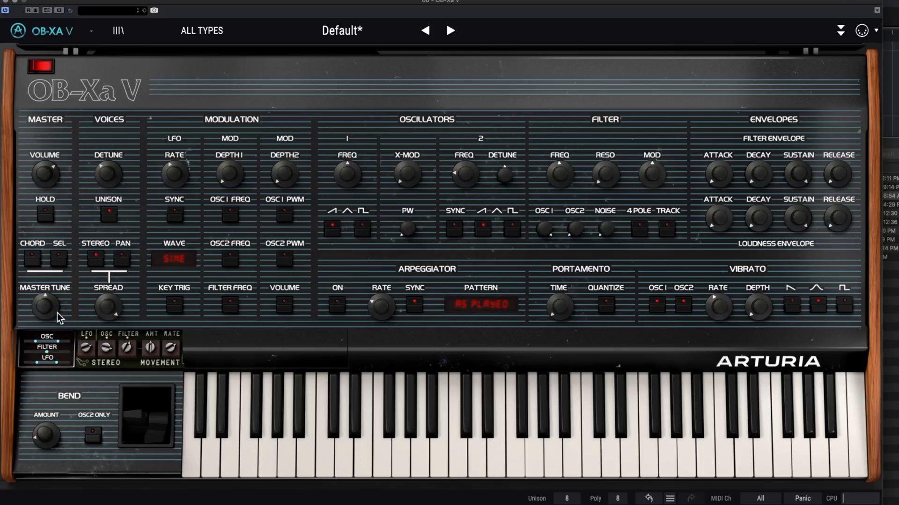
# - Adjust the LFO Stereo and Osc Stereo trimmers in the stereo spread section
pyautogui.moveTo(166, 357)
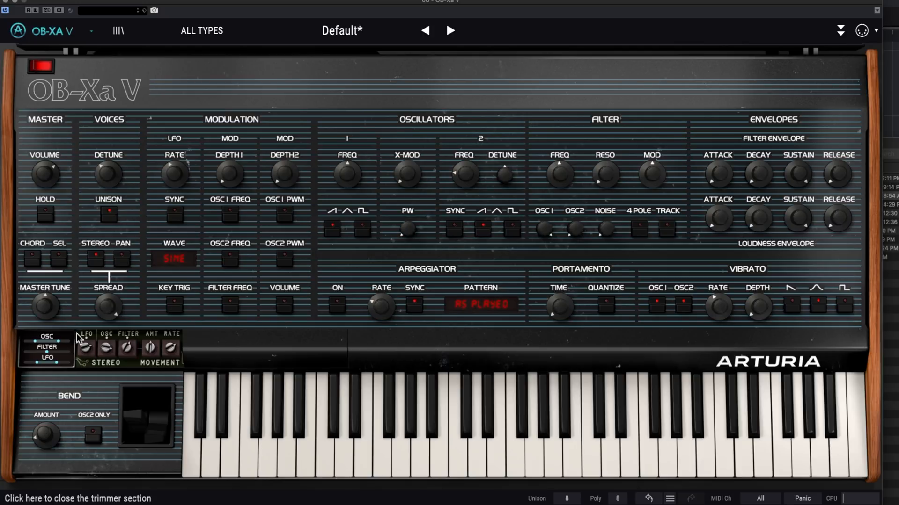
pyautogui.moveTo(92, 351)
pyautogui.mouseDown()
pyautogui.moveTo(92, 383)
pyautogui.moveTo(99, 356)
pyautogui.mouseUp()
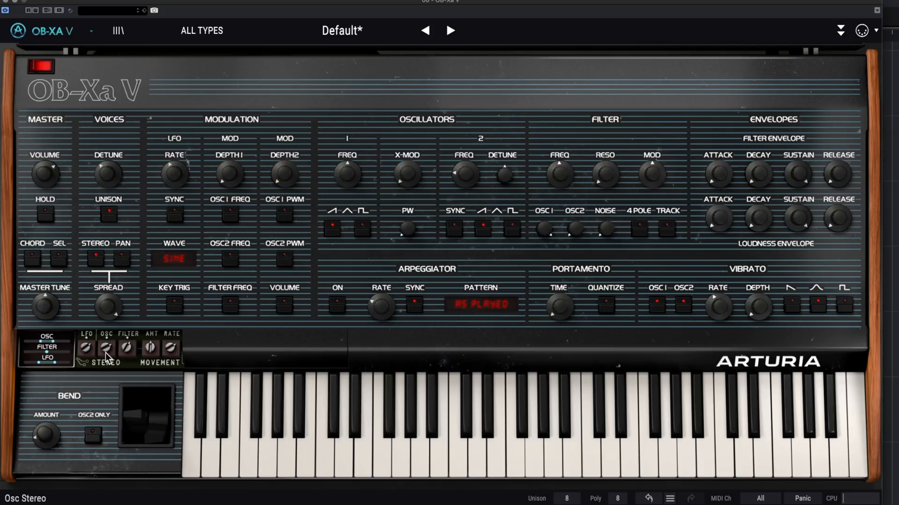
pyautogui.moveTo(111, 355)
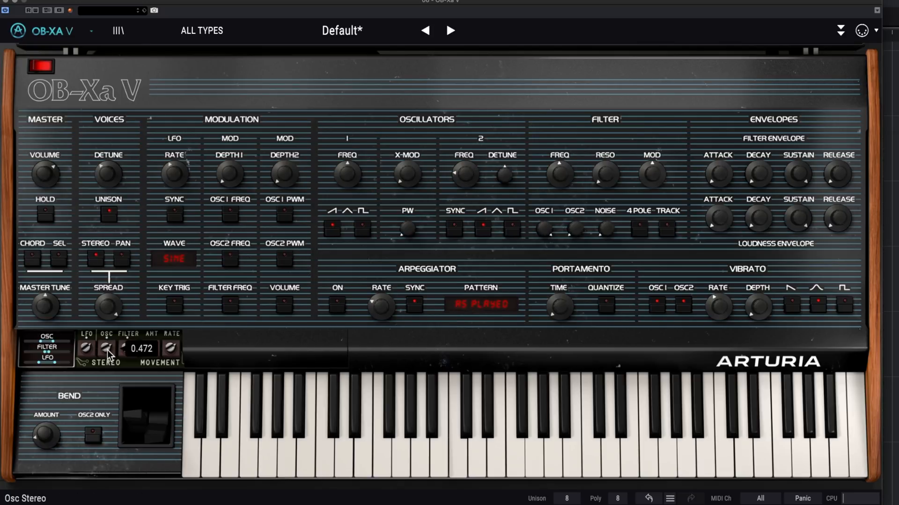
pyautogui.moveTo(105, 349); pyautogui.dragTo(130, 413)
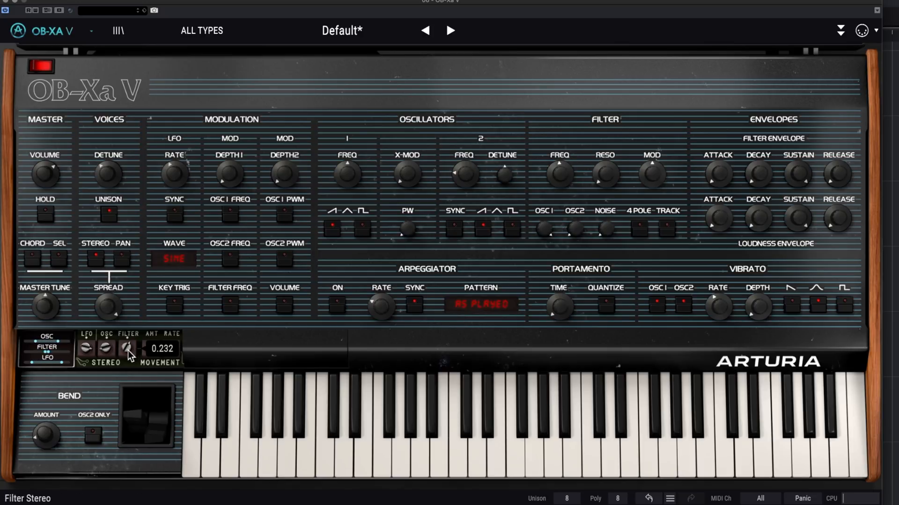
# - Adjust the Filter Stereo trimmer together with the filter frequency
pyautogui.moveTo(130, 347); pyautogui.dragTo(129, 315)
pyautogui.moveTo(560, 163)
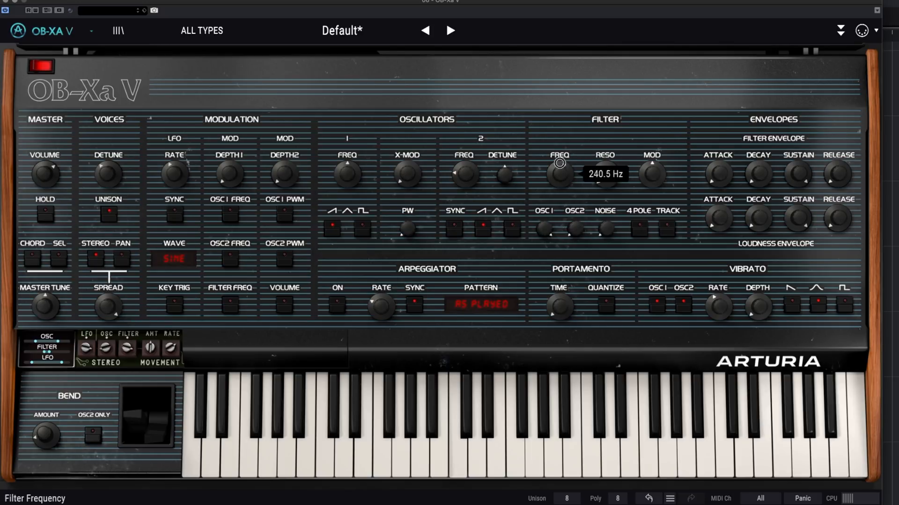
pyautogui.moveTo(560, 172); pyautogui.dragTo(563, 188)
pyautogui.moveTo(129, 350); pyautogui.dragTo(141, 375)
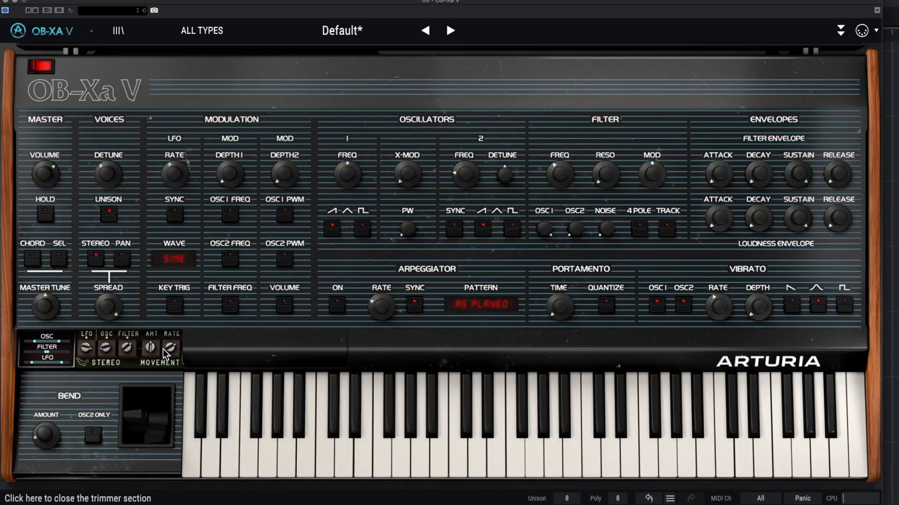
# - Vary the stereo Movement rate up to 3 Hz and adjust the Movement amount
pyautogui.moveTo(174, 349)
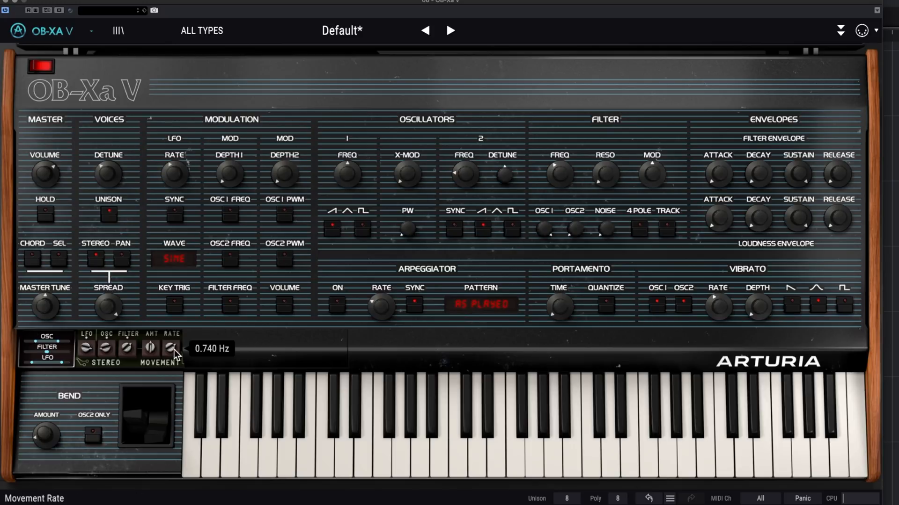
pyautogui.moveTo(172, 350); pyautogui.dragTo(173, 334)
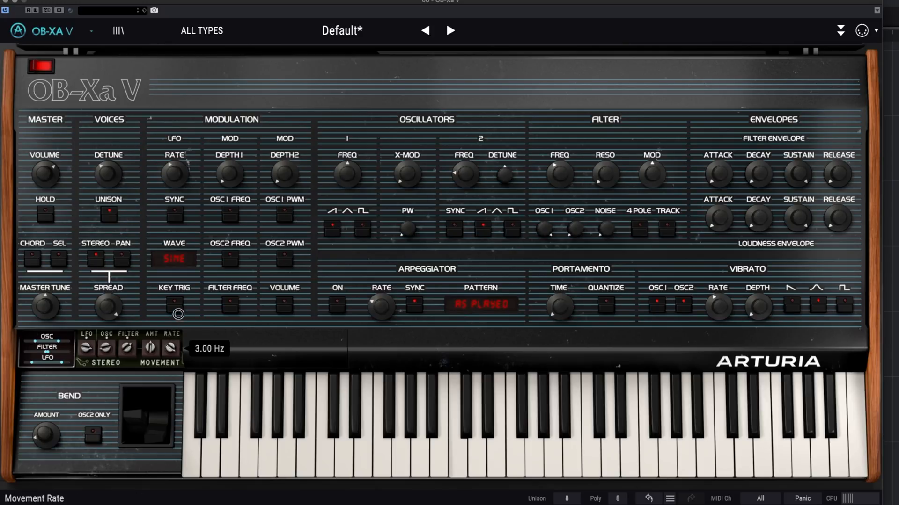
pyautogui.moveTo(181, 305); pyautogui.dragTo(174, 354)
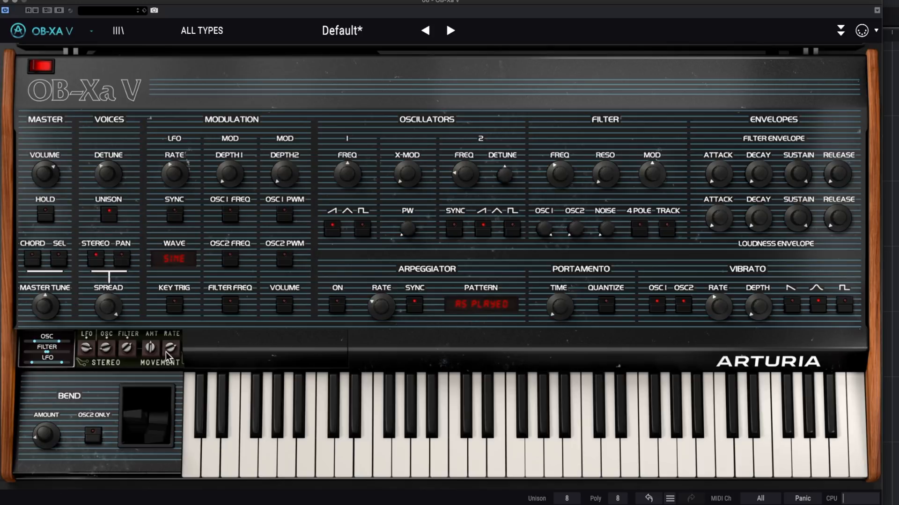
pyautogui.moveTo(155, 347); pyautogui.dragTo(174, 323)
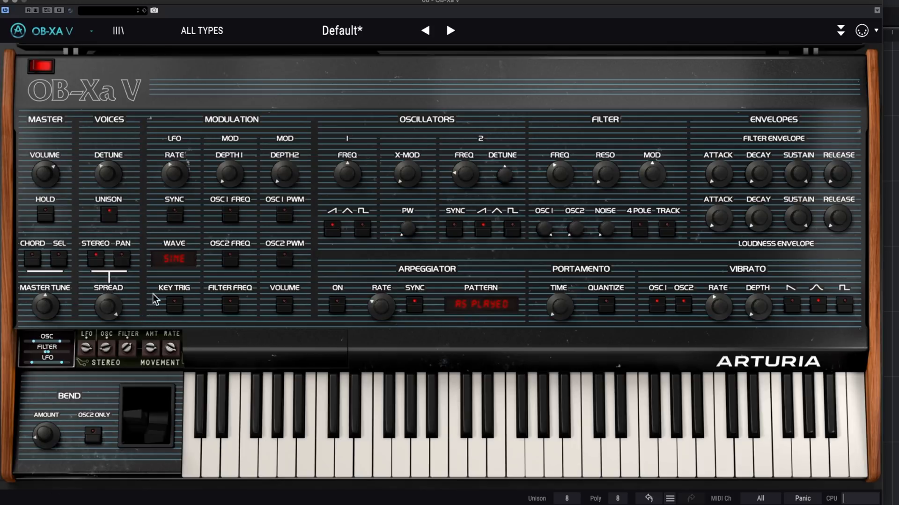
# - Switch Unison off and compare the LFO with tempo Sync off and on
pyautogui.click(109, 215)
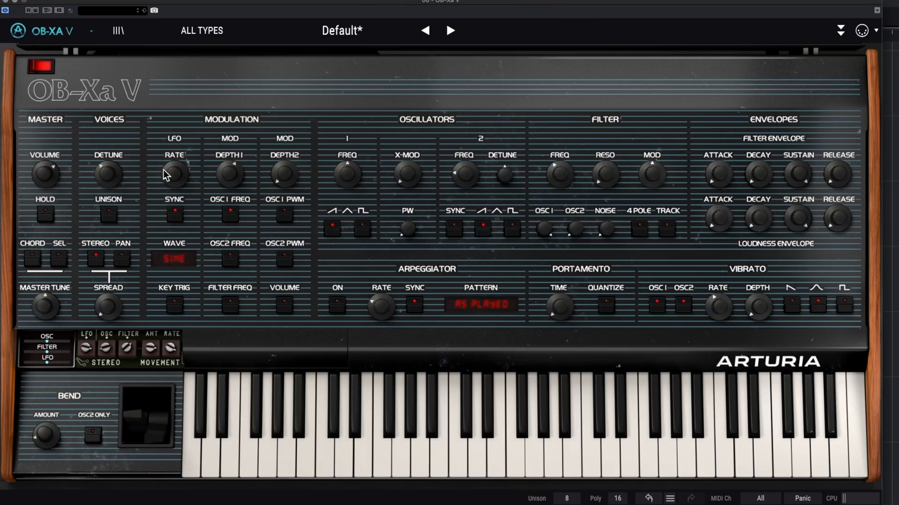
pyautogui.click(175, 202)
pyautogui.click(175, 215)
# - Try the synced LFO rate at 1/16 bars, toggle its oscillator 1 frequency modulation, and slow the rate down
pyautogui.moveTo(172, 165)
pyautogui.moveTo(172, 166); pyautogui.dragTo(180, 110)
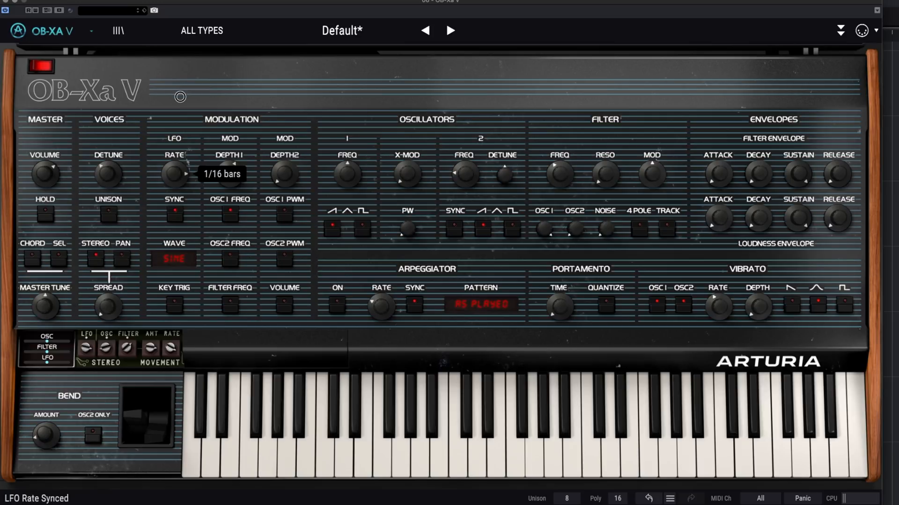
pyautogui.moveTo(180, 97); pyautogui.dragTo(180, 109)
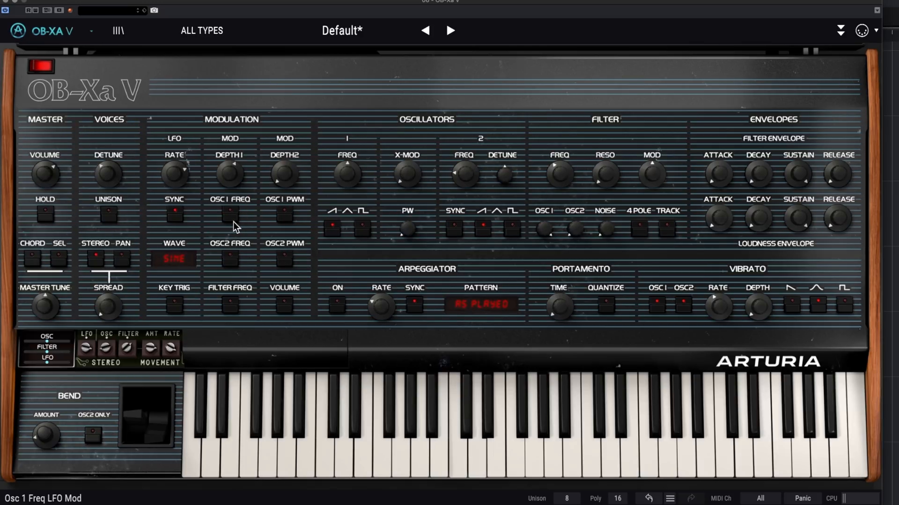
pyautogui.click(231, 217)
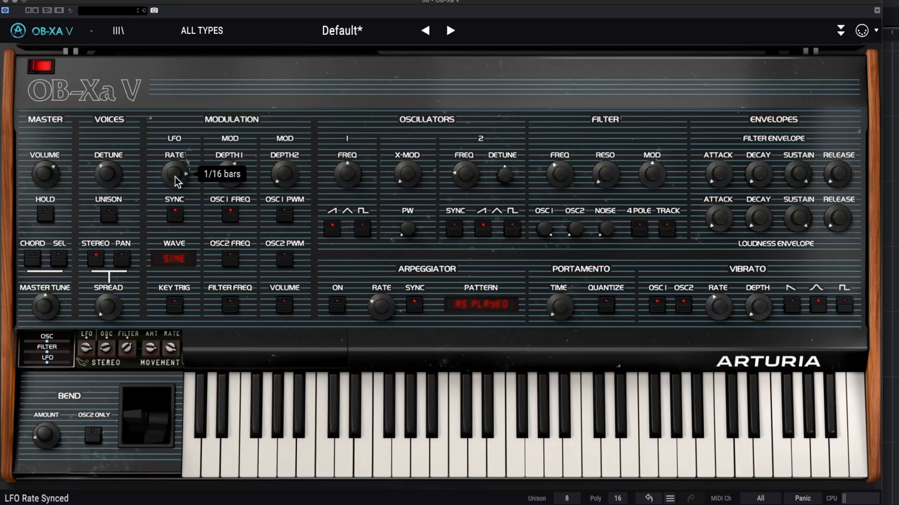
pyautogui.moveTo(175, 177); pyautogui.dragTo(175, 224)
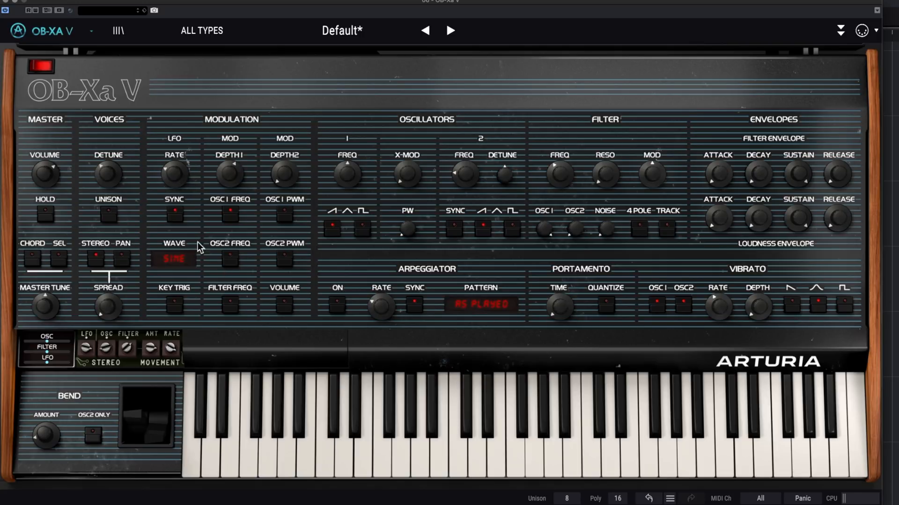
# - Try the Triangle and Saw LFO waveforms and return the waveform to Sine
pyautogui.click(184, 260)
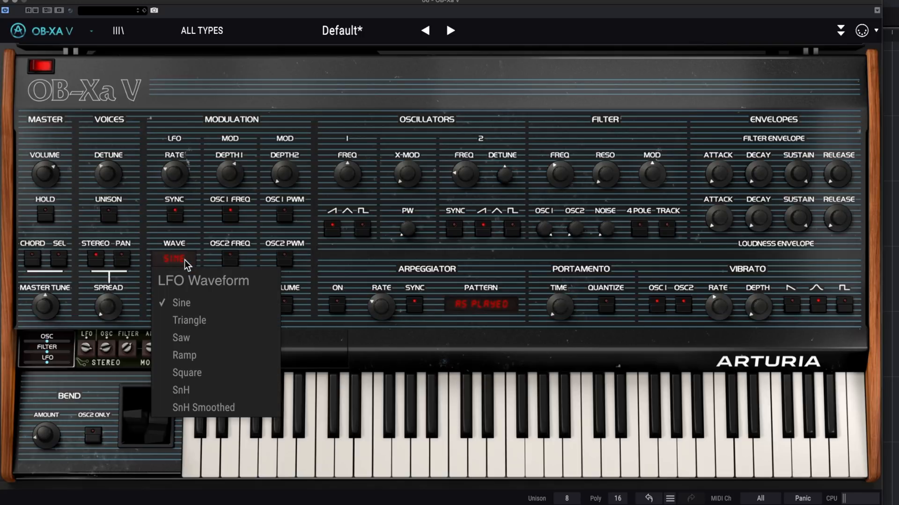
pyautogui.click(202, 322)
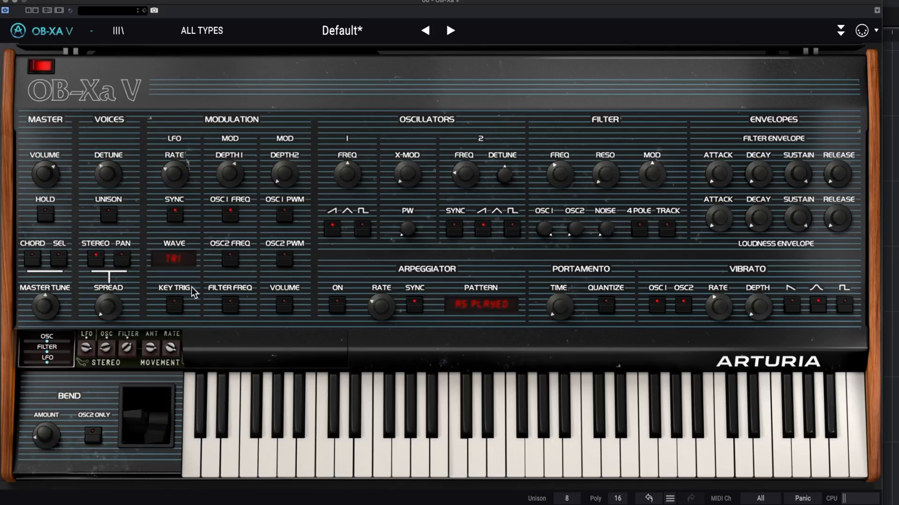
pyautogui.click(179, 265)
pyautogui.click(187, 340)
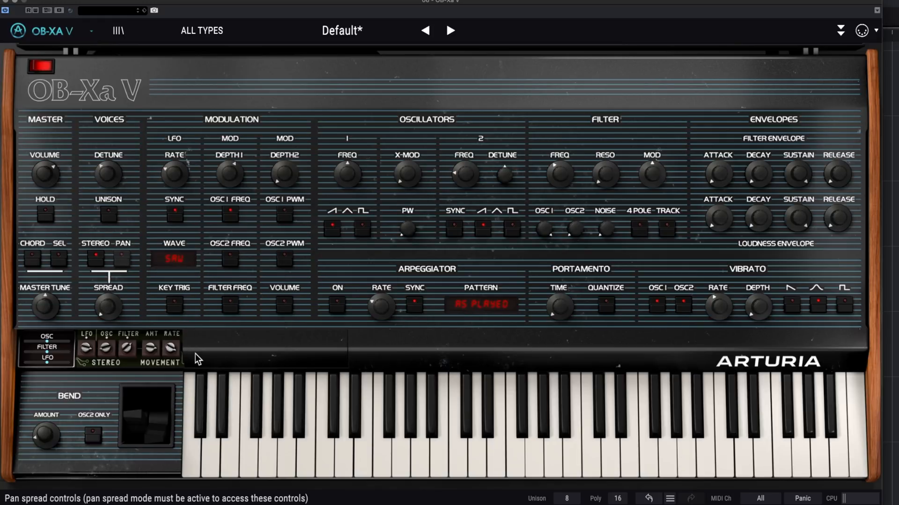
pyautogui.moveTo(174, 258); pyautogui.dragTo(209, 271)
pyautogui.click(184, 260)
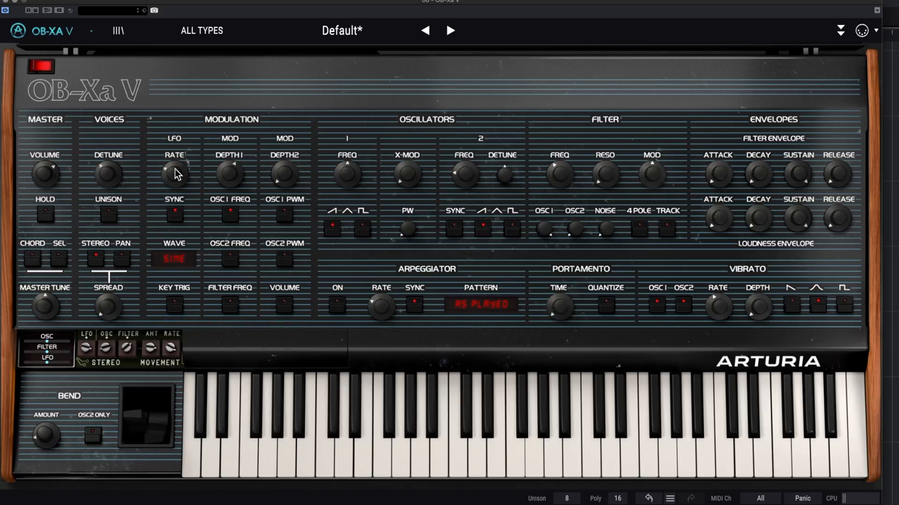
# - Slow the LFO rate, raise oscillator 2's level and compare LFO frequency modulation on oscillator 1 and oscillator 2
pyautogui.moveTo(175, 174); pyautogui.dragTo(170, 187)
pyautogui.click(232, 262)
pyautogui.moveTo(571, 226); pyautogui.dragTo(573, 89)
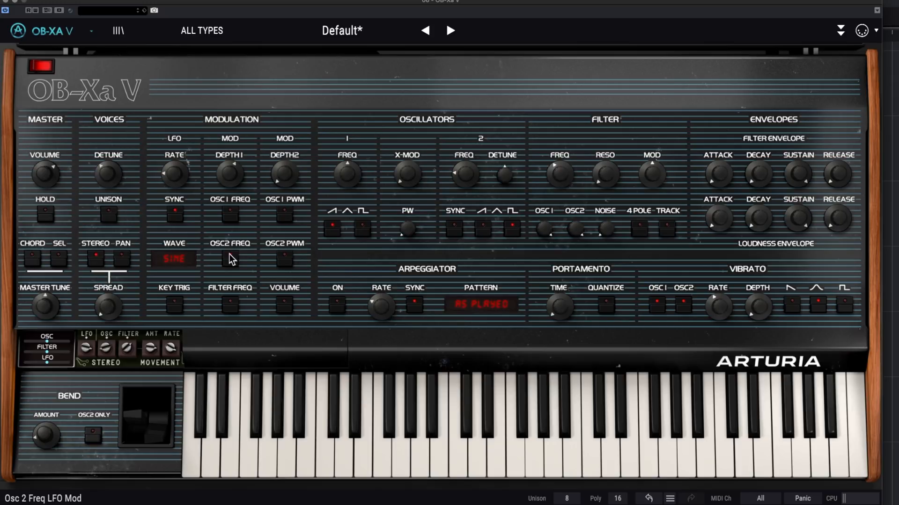
pyautogui.click(230, 214)
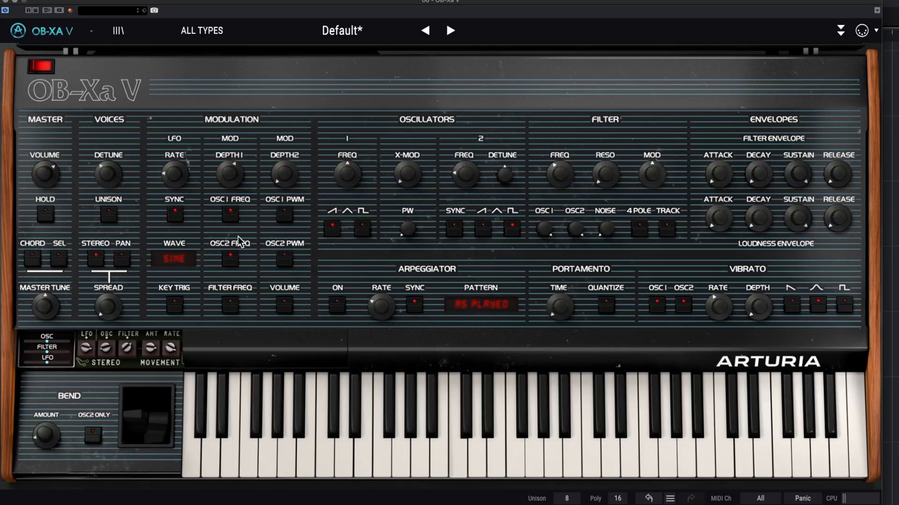
pyautogui.click(230, 215)
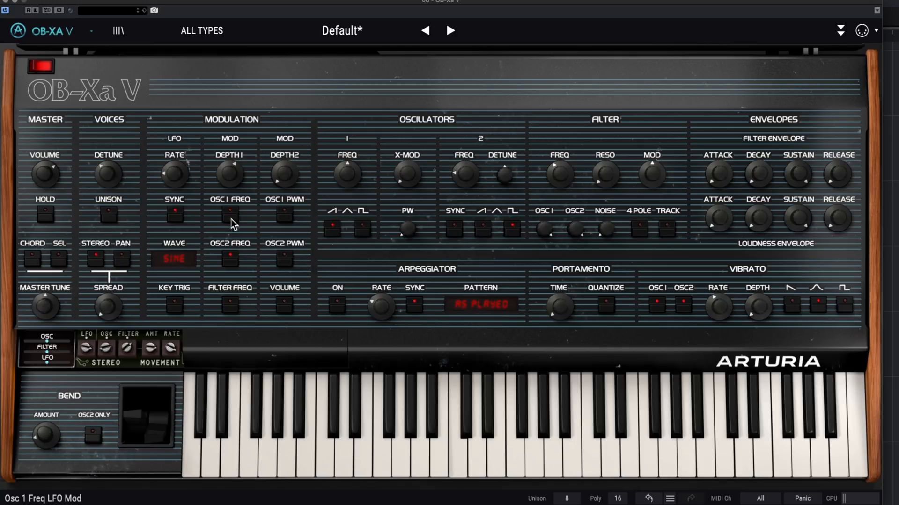
pyautogui.click(231, 262)
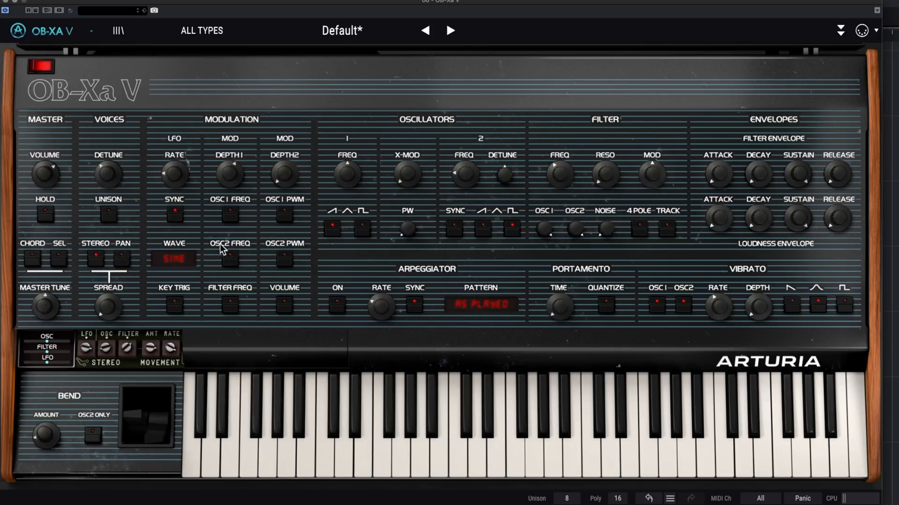
# - Route the LFO to the filter frequency and try different filter cutoff settings, including 85.6 Hz
pyautogui.click(231, 305)
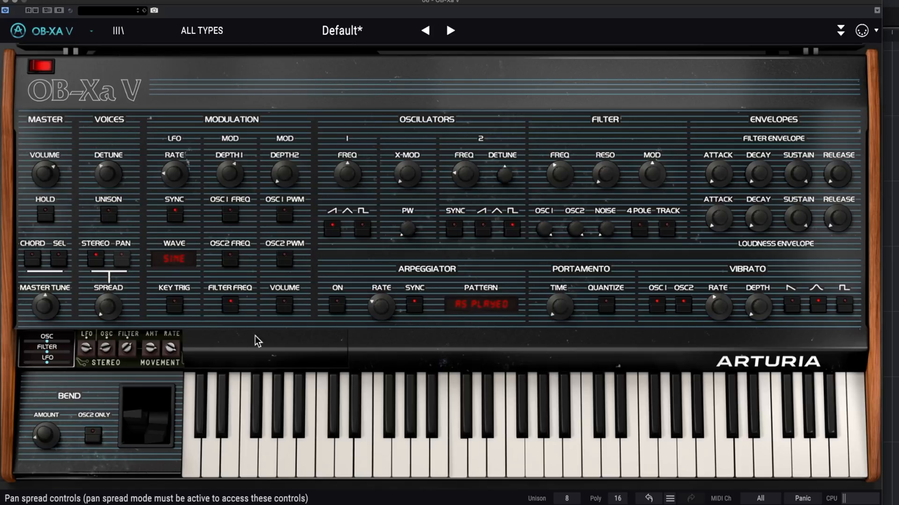
pyautogui.moveTo(606, 180)
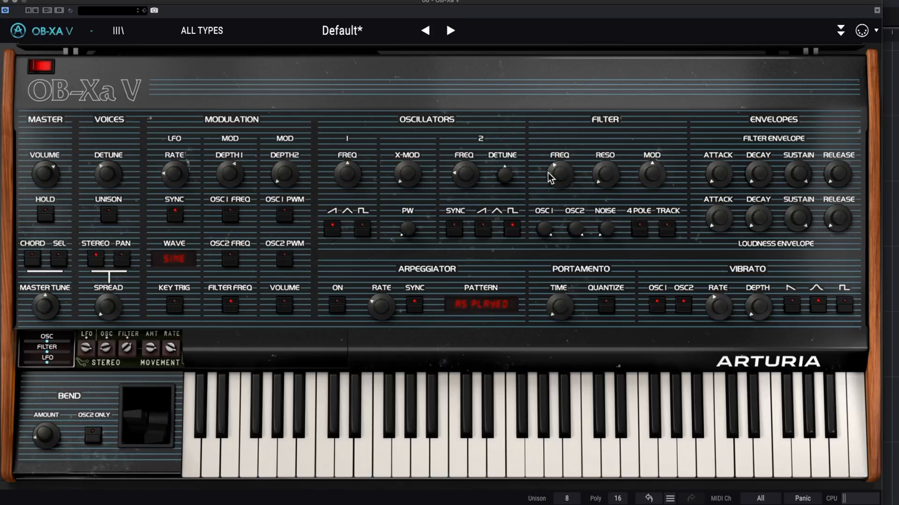
pyautogui.moveTo(562, 177)
pyautogui.moveTo(563, 178)
pyautogui.mouseDown()
pyautogui.moveTo(561, 124)
pyautogui.moveTo(561, 172)
pyautogui.moveTo(564, 128)
pyautogui.moveTo(572, 187)
pyautogui.mouseUp()
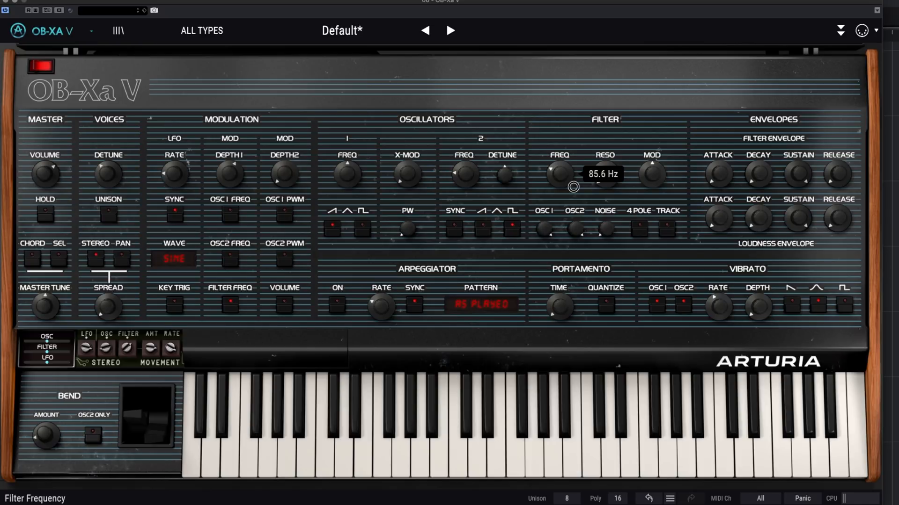
pyautogui.moveTo(573, 187)
pyautogui.mouseDown()
pyautogui.moveTo(571, 126)
pyautogui.moveTo(570, 194)
pyautogui.mouseUp()
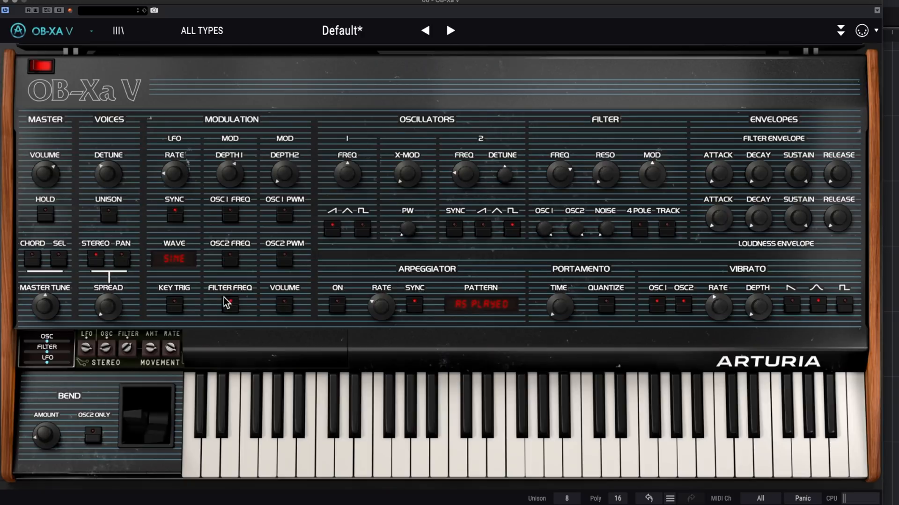
pyautogui.moveTo(560, 179); pyautogui.dragTo(563, 195)
# - Speed up the synced LFO rate, lower the filter frequency and increase modulation Depth 1
pyautogui.moveTo(174, 175); pyautogui.dragTo(176, 117)
pyautogui.moveTo(577, 177); pyautogui.dragTo(566, 200)
pyautogui.moveTo(229, 181); pyautogui.dragTo(242, 176)
# - Toggle pulse-width modulation for both oscillators, then route the LFO to volume with Depth 2 fully up and a faster synced rate
pyautogui.click(285, 258)
pyautogui.click(285, 215)
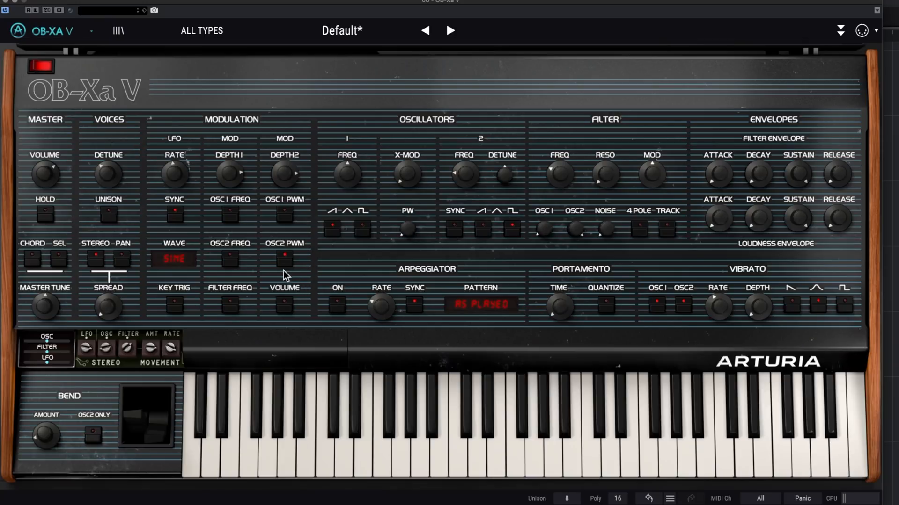
pyautogui.click(284, 305)
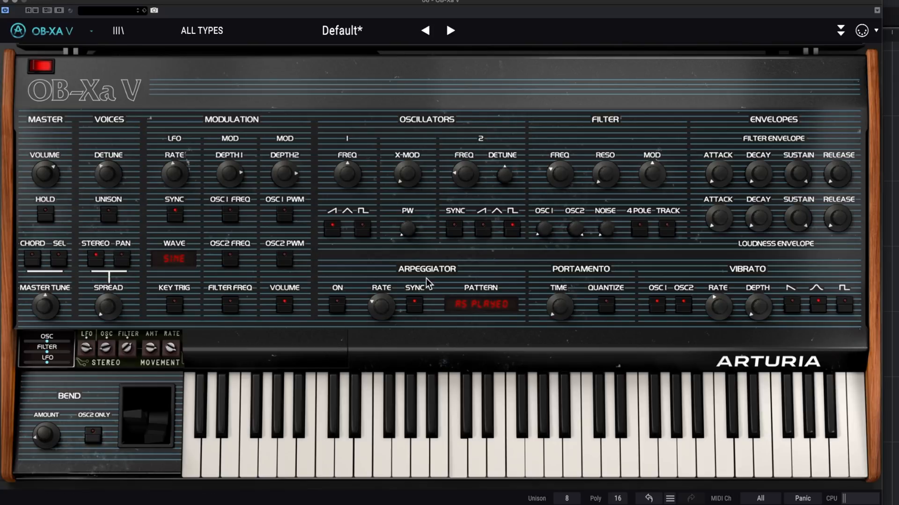
pyautogui.moveTo(276, 176); pyautogui.dragTo(272, 122)
pyautogui.moveTo(176, 175); pyautogui.dragTo(176, 143)
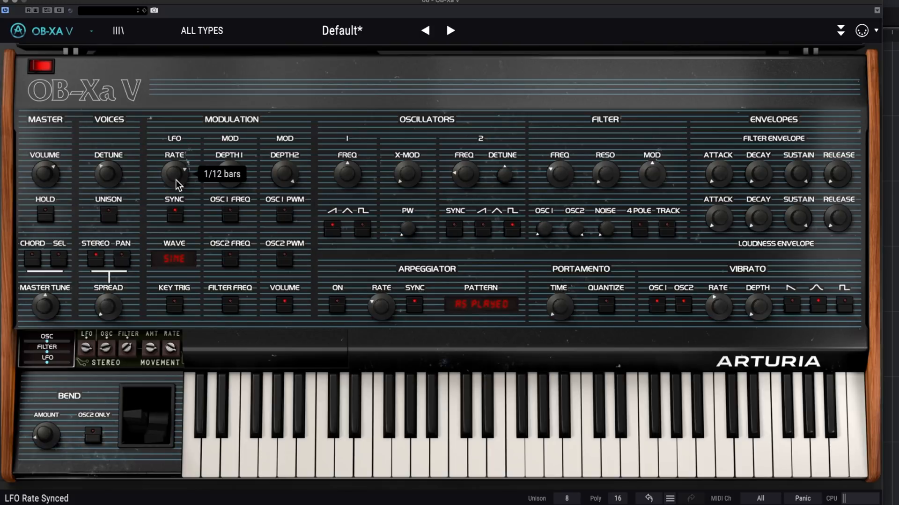
pyautogui.moveTo(176, 180); pyautogui.dragTo(174, 162)
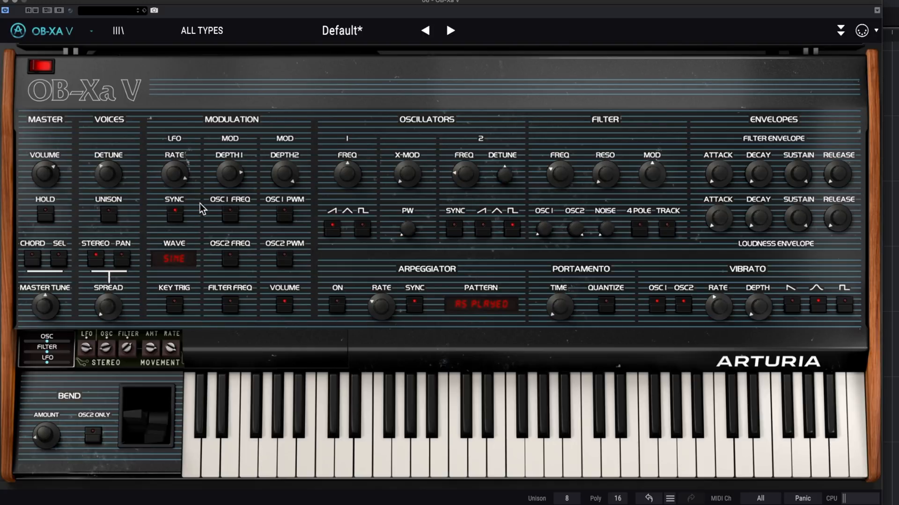
# - Turn modulation Depth 1 and Depth 2 fully down and isolate oscillator 1 in the filter mix
pyautogui.moveTo(229, 174); pyautogui.dragTo(276, 416)
pyautogui.moveTo(289, 172); pyautogui.dragTo(286, 375)
pyautogui.moveTo(546, 232); pyautogui.dragTo(558, 65)
pyautogui.moveTo(577, 234); pyautogui.dragTo(586, 413)
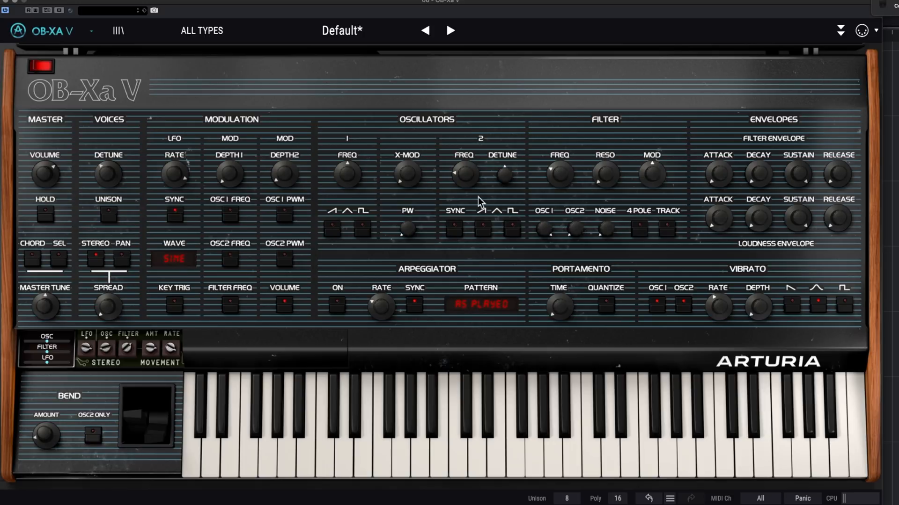
# - Compare oscillator 1's triangle, saw and square waveforms, ending with saw and square combined
pyautogui.click(333, 230)
pyautogui.click(333, 230)
pyautogui.click(362, 229)
pyautogui.click(334, 231)
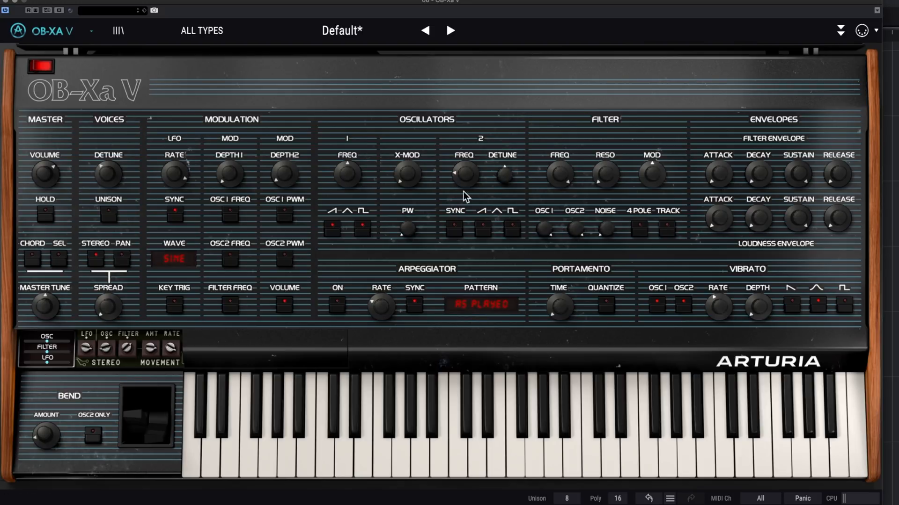
# - Adjust oscillator 2's level in the mix and vary its detune
pyautogui.moveTo(580, 228); pyautogui.dragTo(621, 348)
pyautogui.moveTo(622, 313); pyautogui.dragTo(627, 242)
pyautogui.moveTo(504, 176); pyautogui.dragTo(519, 189)
pyautogui.moveTo(513, 176)
pyautogui.moveTo(469, 180)
# - Enable oscillator 2's saw waveform and Sync, and sweep oscillator 2's frequency
pyautogui.click(481, 229)
pyautogui.moveTo(464, 179); pyautogui.dragTo(474, 106)
pyautogui.moveTo(492, 66); pyautogui.dragTo(515, 44)
pyautogui.moveTo(517, 85); pyautogui.dragTo(533, 201)
# - Switch oscillator 1 to square only, turn oscillator 2's level down and vary the pulse width
pyautogui.moveTo(412, 230); pyautogui.dragTo(409, 205)
pyautogui.click(332, 228)
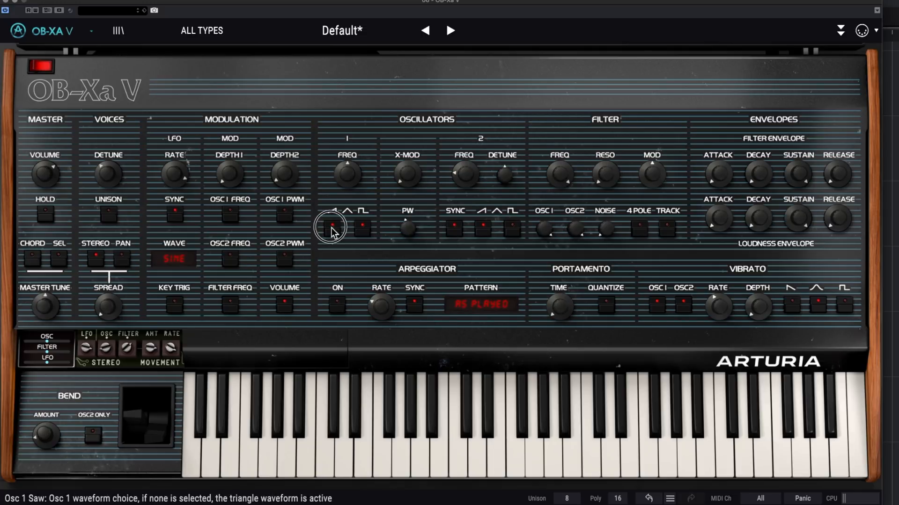
pyautogui.moveTo(575, 229); pyautogui.dragTo(602, 422)
pyautogui.moveTo(408, 228); pyautogui.dragTo(412, 202)
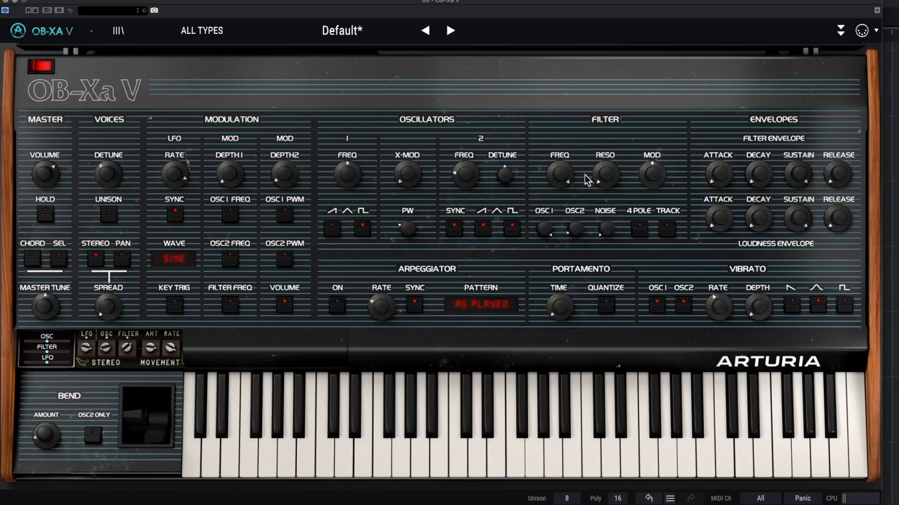
# - Lower the filter frequency and toggle the filter's 4 Pole and Track switches
pyautogui.moveTo(568, 176); pyautogui.dragTo(570, 248)
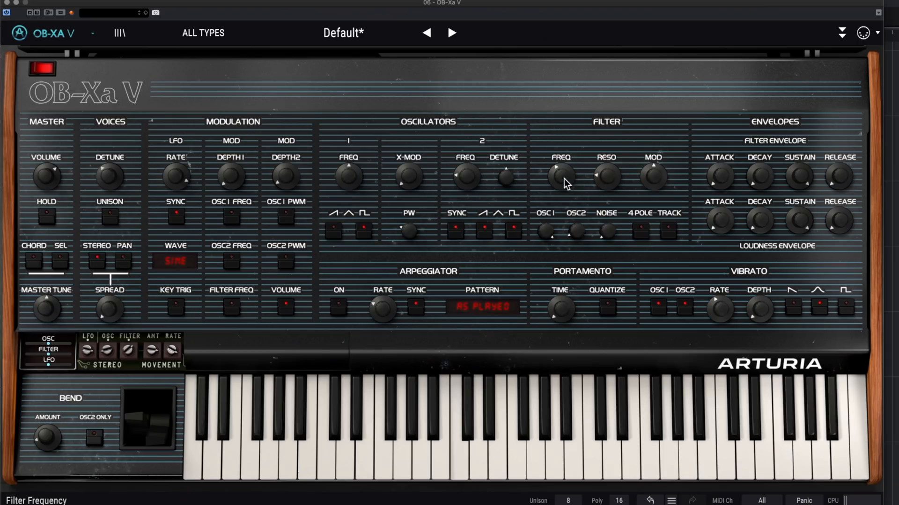
pyautogui.moveTo(563, 179)
pyautogui.mouseDown()
pyautogui.moveTo(564, 167)
pyautogui.moveTo(604, 179)
pyautogui.moveTo(600, 187)
pyautogui.moveTo(561, 169)
pyautogui.moveTo(561, 179)
pyautogui.mouseUp()
pyautogui.click(642, 232)
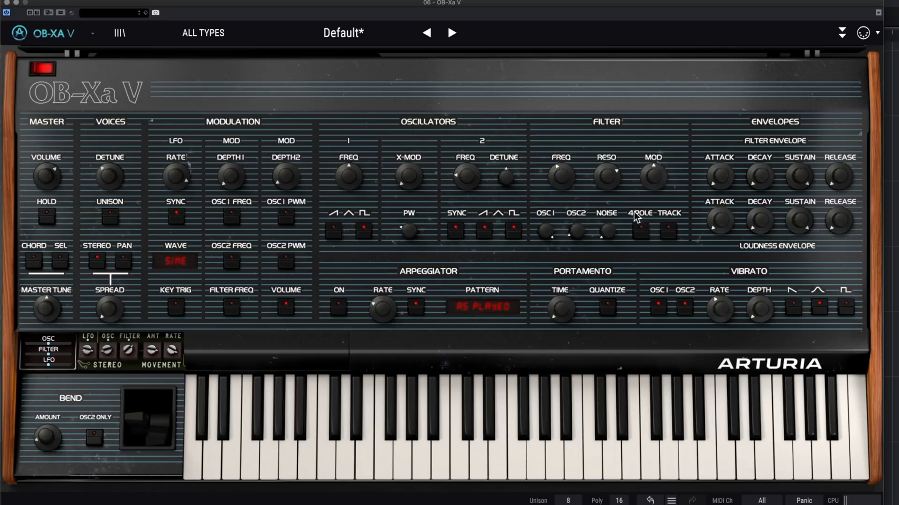
pyautogui.click(642, 234)
pyautogui.click(674, 231)
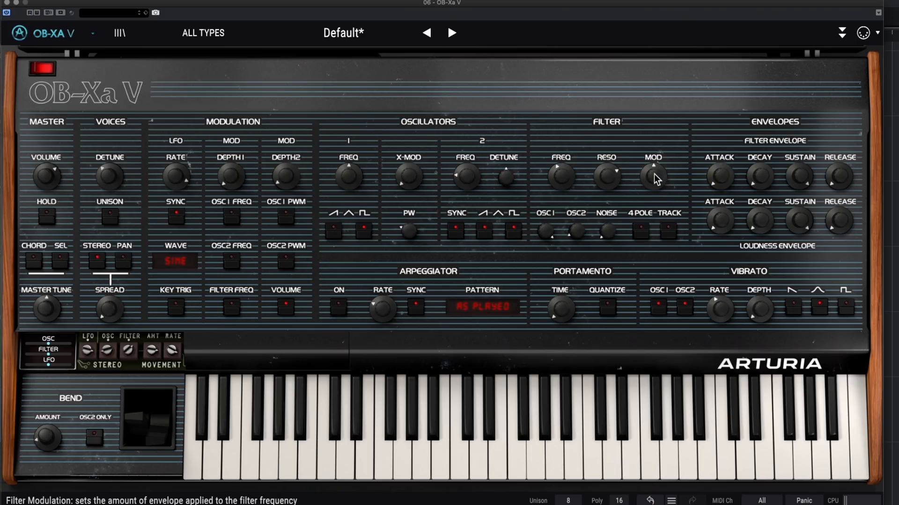
# - Vary the filter envelope attack and compare the filter Mod amount at zero and fully up at 1.00
pyautogui.moveTo(657, 178)
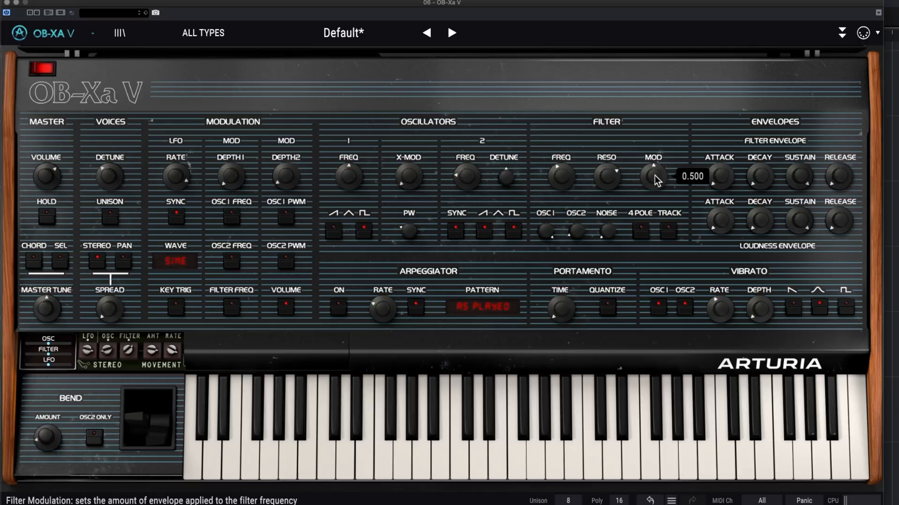
pyautogui.moveTo(720, 180)
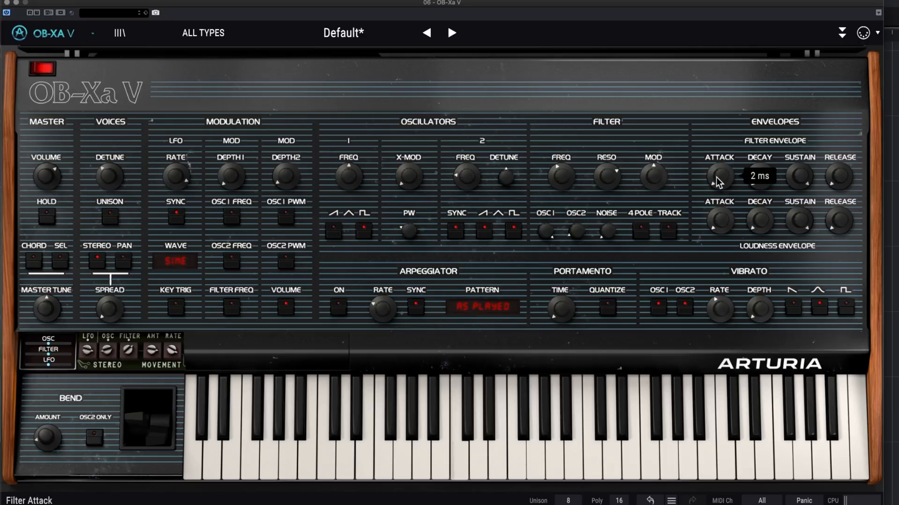
pyautogui.scroll(5, 721, 181)
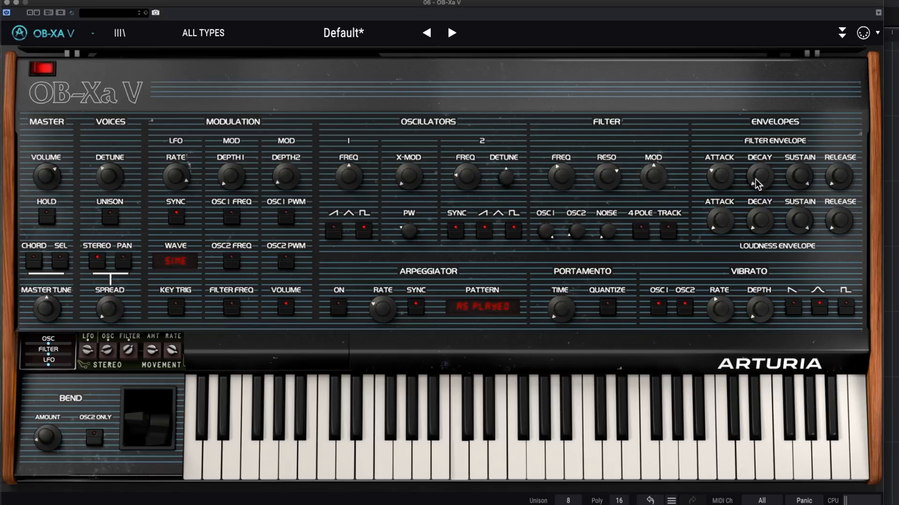
pyautogui.moveTo(654, 181); pyautogui.dragTo(653, 114)
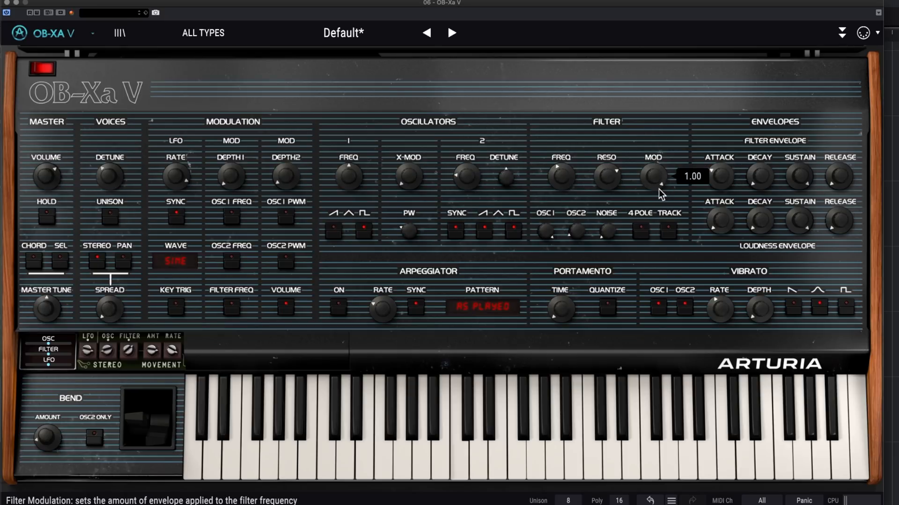
pyautogui.doubleClick(667, 173)
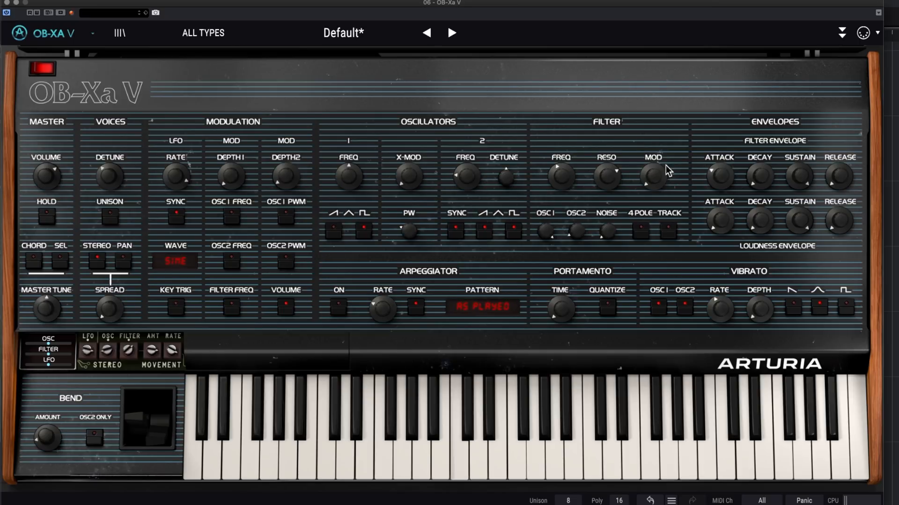
pyautogui.moveTo(656, 180); pyautogui.dragTo(654, 46)
pyautogui.moveTo(723, 174); pyautogui.dragTo(724, 145)
pyautogui.moveTo(723, 182); pyautogui.dragTo(723, 192)
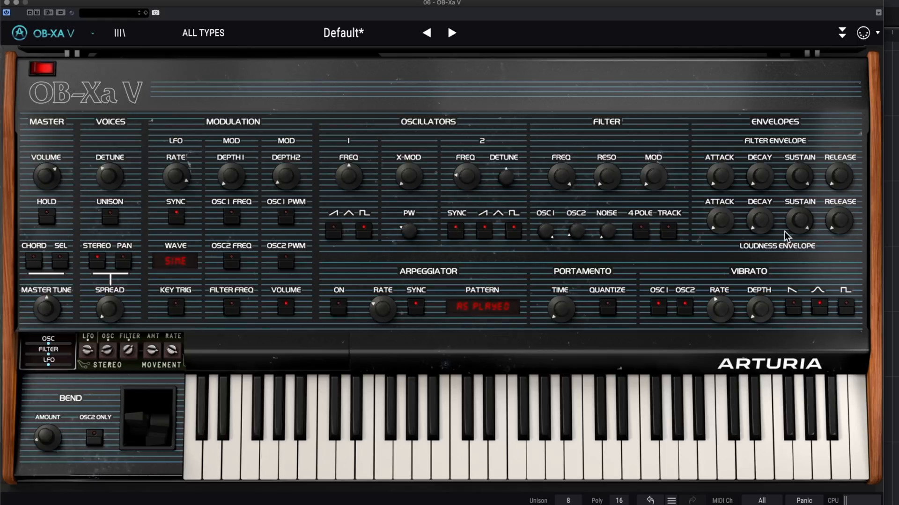
# - Adjust the loudness envelope's attack and set its sustain to about 0.536
pyautogui.moveTo(721, 227)
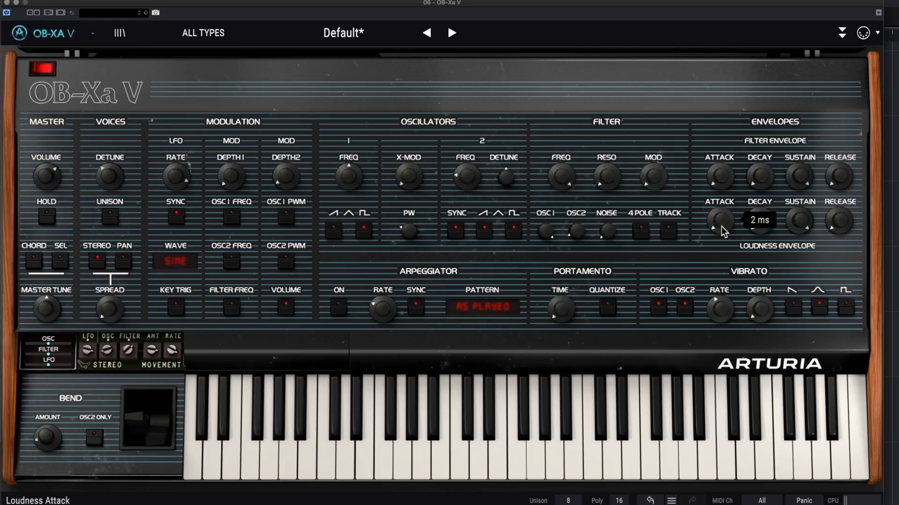
pyautogui.moveTo(721, 227); pyautogui.dragTo(722, 199)
pyautogui.moveTo(723, 229); pyautogui.dragTo(723, 299)
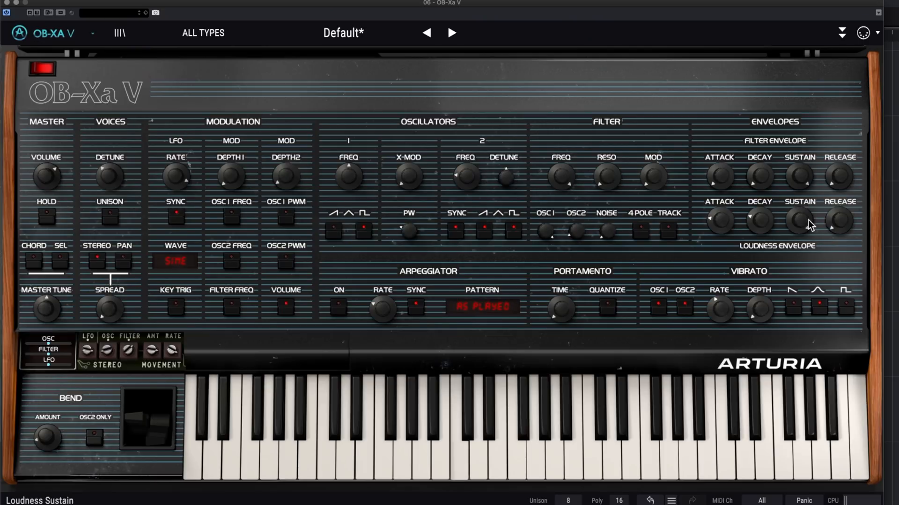
pyautogui.moveTo(809, 225)
pyautogui.mouseDown()
pyautogui.moveTo(803, 243)
pyautogui.moveTo(804, 223)
pyautogui.mouseUp()
pyautogui.moveTo(801, 220)
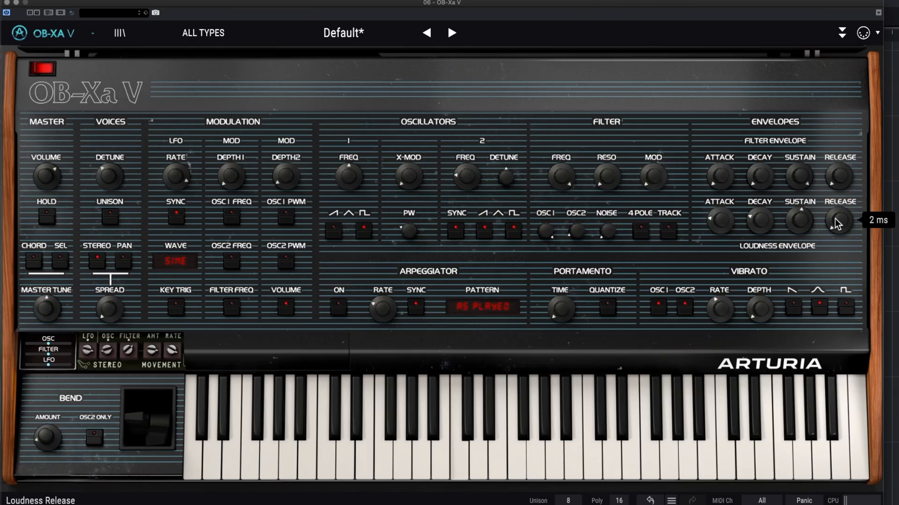
pyautogui.moveTo(808, 225)
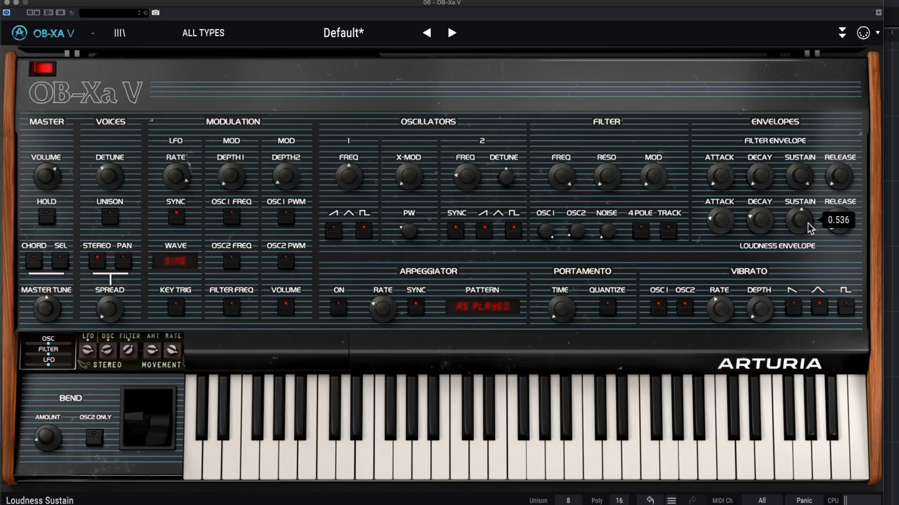
# - Turn the loudness envelope's sustain fully up and lengthen its release
pyautogui.scroll(-5, 802, 221)
pyautogui.moveTo(798, 218); pyautogui.dragTo(837, 10)
pyautogui.moveTo(852, 215); pyautogui.dragTo(846, 244)
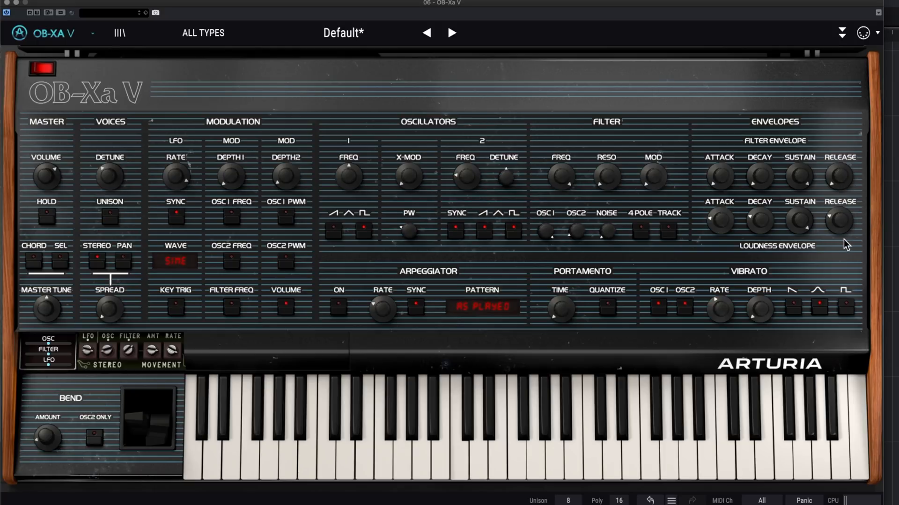
pyautogui.moveTo(848, 223); pyautogui.dragTo(841, 199)
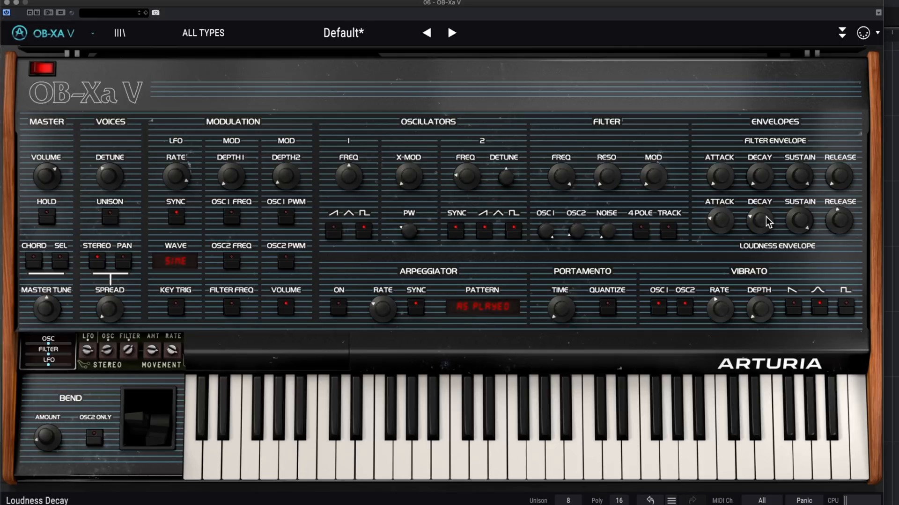
# - Lengthen the filter envelope's attack and strengthen its effect with a higher filter Mod amount and a lower filter frequency
pyautogui.moveTo(720, 174); pyautogui.dragTo(721, 132)
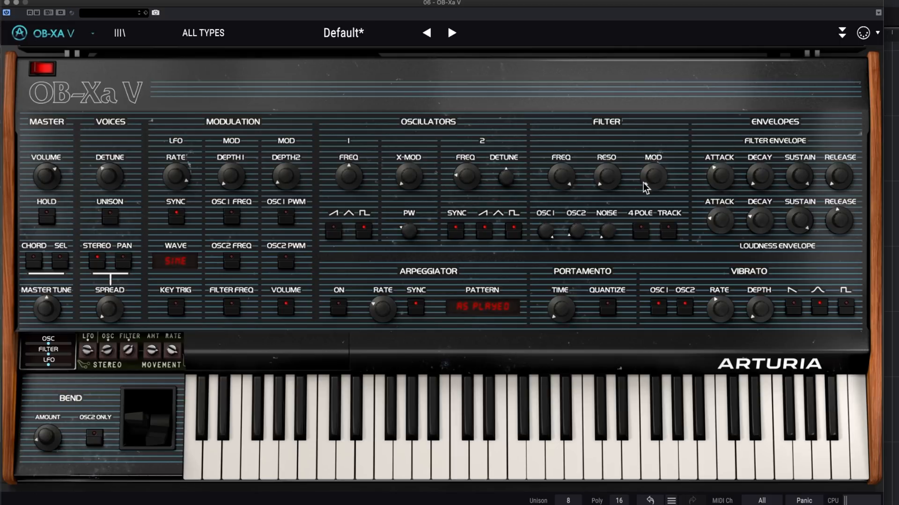
pyautogui.moveTo(649, 176); pyautogui.dragTo(660, 81)
pyautogui.moveTo(566, 181); pyautogui.dragTo(566, 234)
# - Set the loudness envelope's release to about 1.660 s and lengthen the filter envelope's release
pyautogui.moveTo(839, 223); pyautogui.dragTo(841, 226)
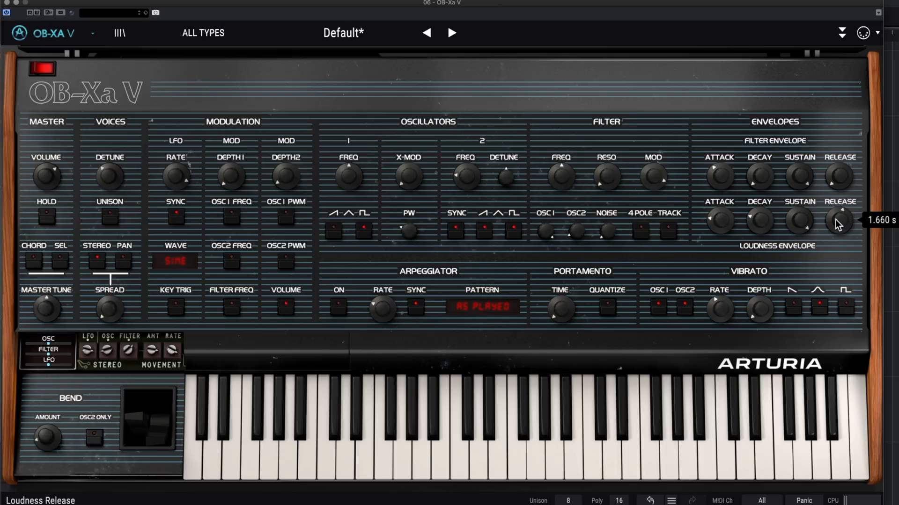
pyautogui.moveTo(839, 177); pyautogui.dragTo(842, 117)
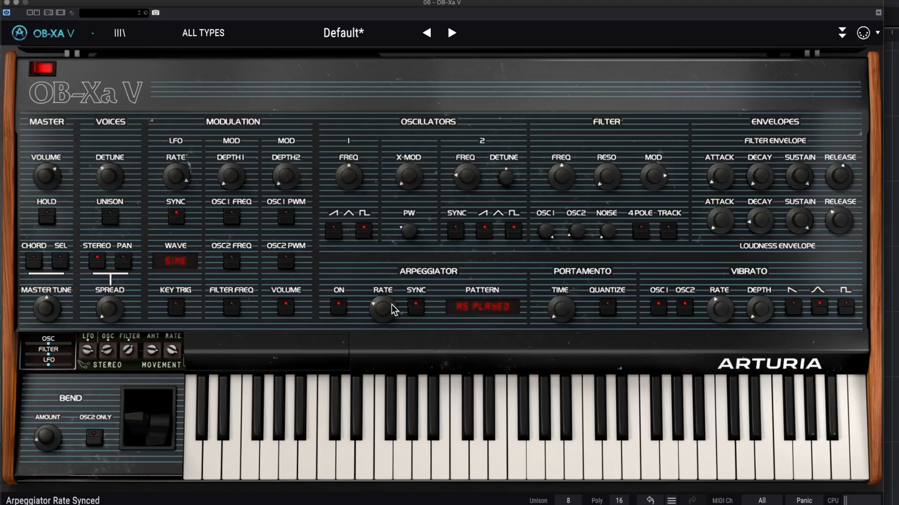
# - Raise the arpeggiator rate, try its pattern and octave options, and settle on the Random pattern
pyautogui.moveTo(382, 308); pyautogui.dragTo(396, 273)
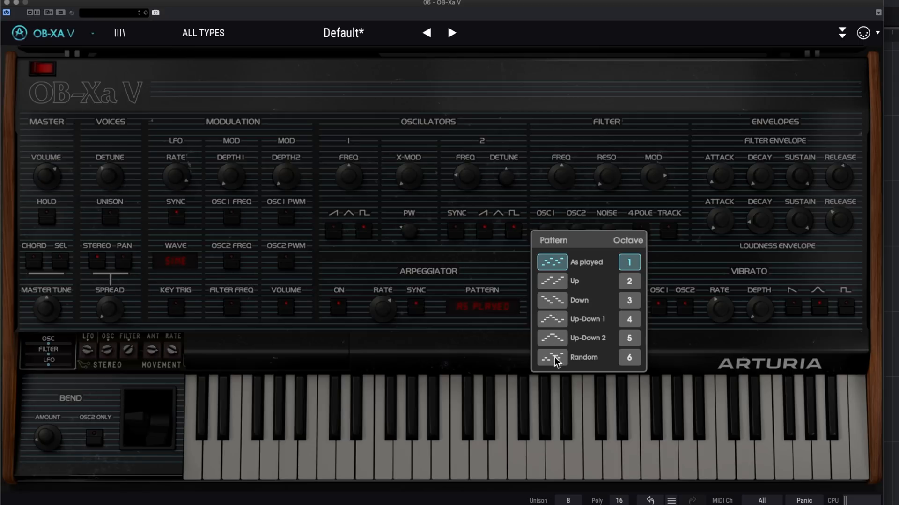
pyautogui.click(635, 297)
pyautogui.click(557, 321)
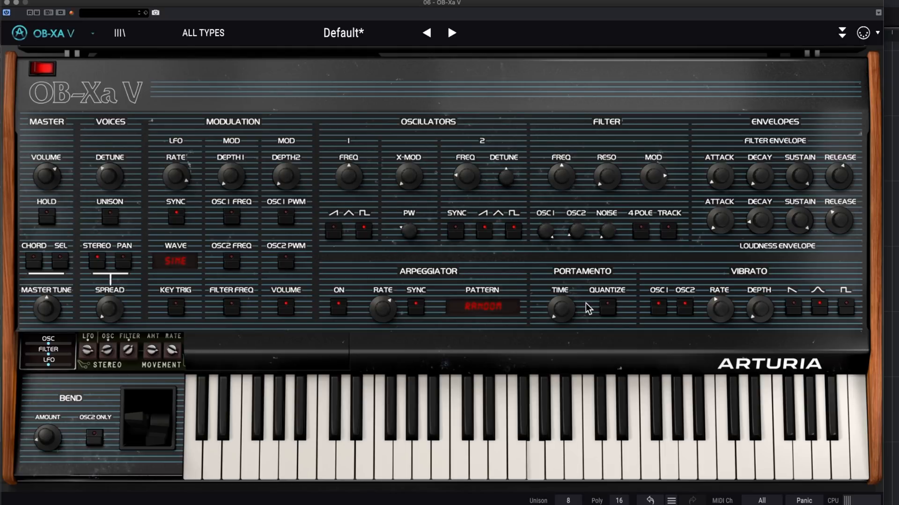
# - Try a long portamento time with Quantize switched on and off, and return the time to its minimum
pyautogui.moveTo(563, 311); pyautogui.dragTo(562, 267)
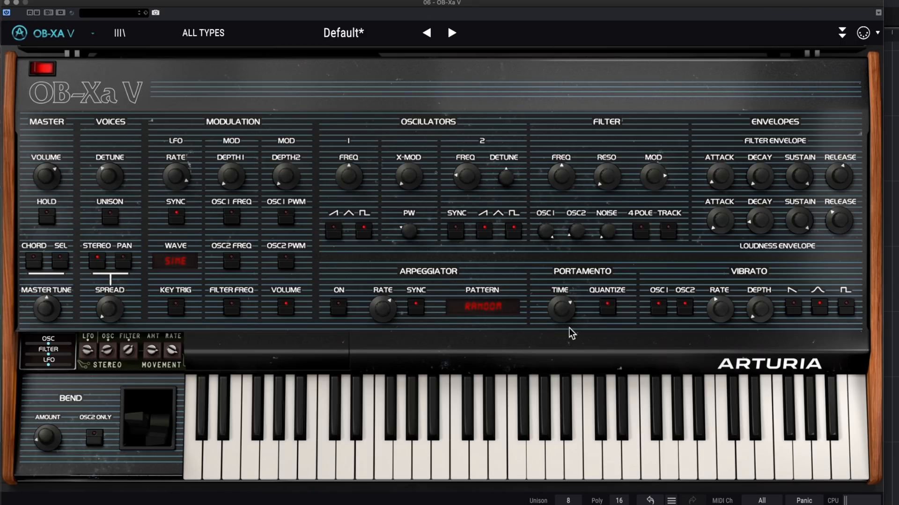
pyautogui.click(608, 307)
pyautogui.moveTo(576, 308)
pyautogui.moveTo(563, 314); pyautogui.dragTo(562, 307)
# - Raise and lower the vibrato depth, slow the vibrato rate to 0.187 Hz and select the square waveform
pyautogui.moveTo(769, 315); pyautogui.dragTo(771, 254)
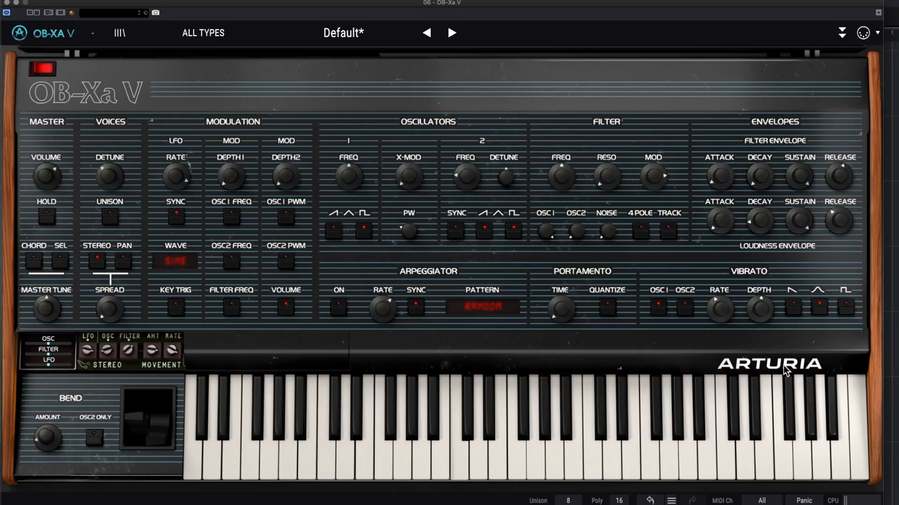
pyautogui.moveTo(759, 309); pyautogui.dragTo(760, 336)
pyautogui.moveTo(724, 308); pyautogui.dragTo(723, 330)
pyautogui.click(841, 309)
pyautogui.moveTo(723, 310)
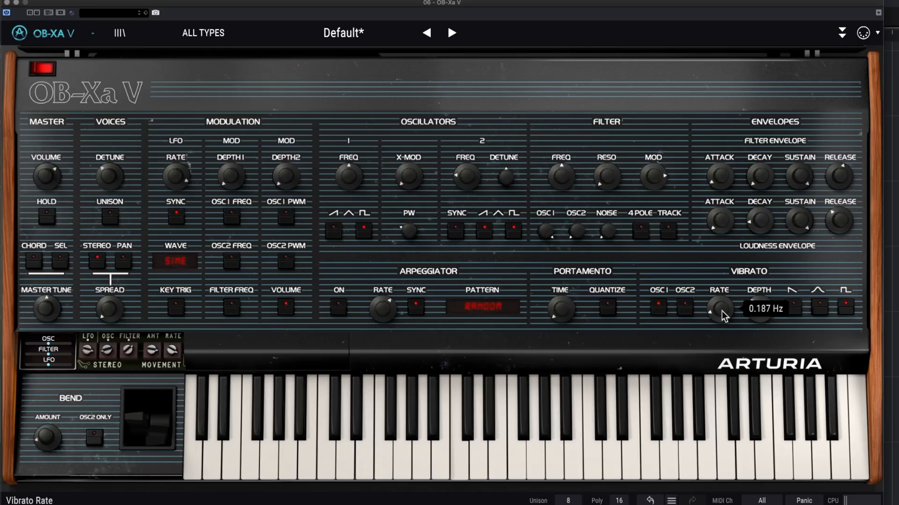
# - Turn the vibrato depth back up and sweep the vibrato rate up to a fast setting and down to a medium one
pyautogui.moveTo(760, 308); pyautogui.dragTo(777, 259)
pyautogui.moveTo(720, 308); pyautogui.dragTo(733, 230)
pyautogui.moveTo(722, 318); pyautogui.dragTo(722, 348)
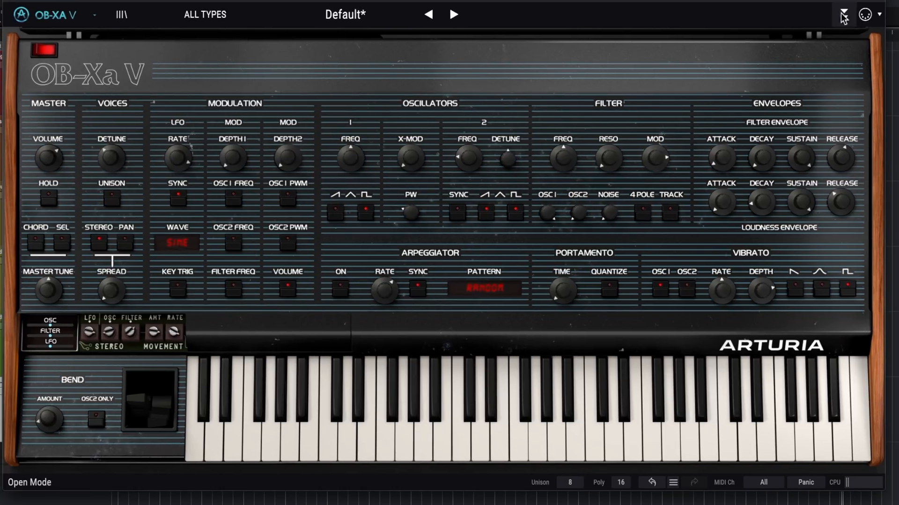
# - Show the effects page, raise the Effect 1 reverb's Dry/Wet mix to about half and view the available effect types
pyautogui.click(844, 17)
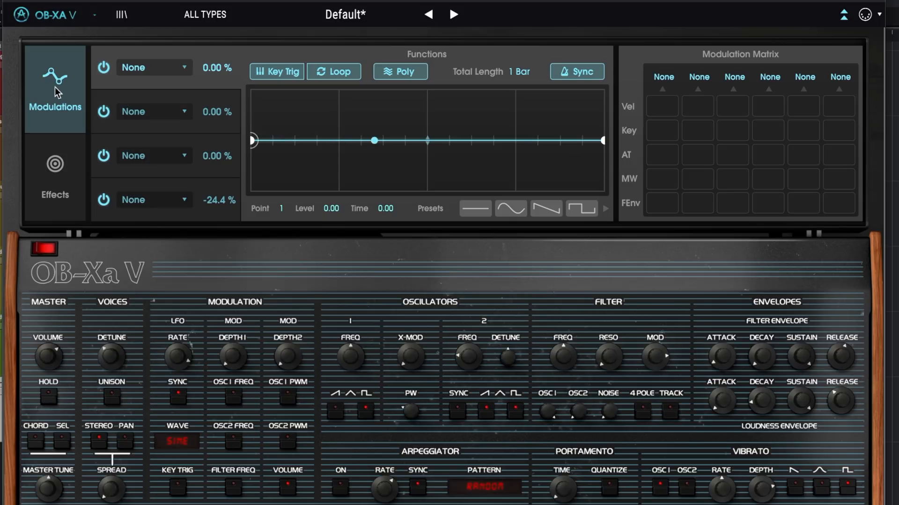
pyautogui.click(55, 169)
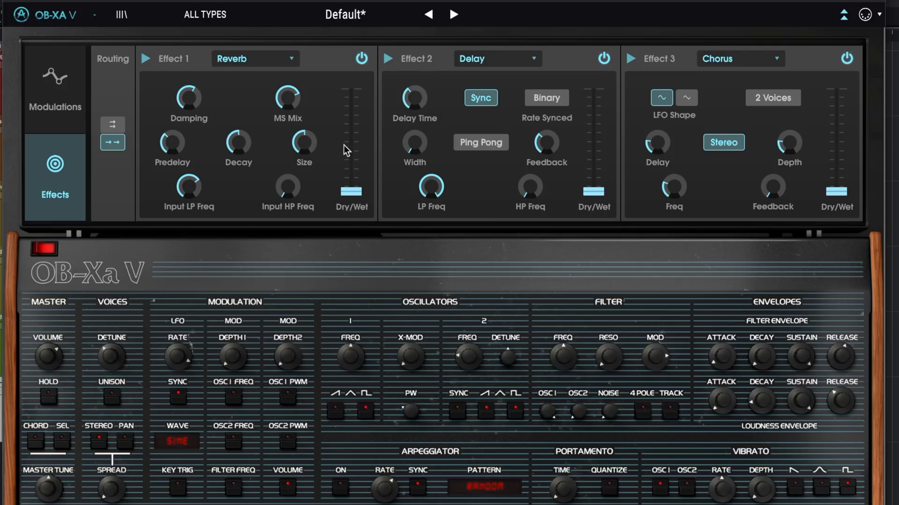
pyautogui.moveTo(353, 193); pyautogui.dragTo(359, 140)
pyautogui.click(292, 59)
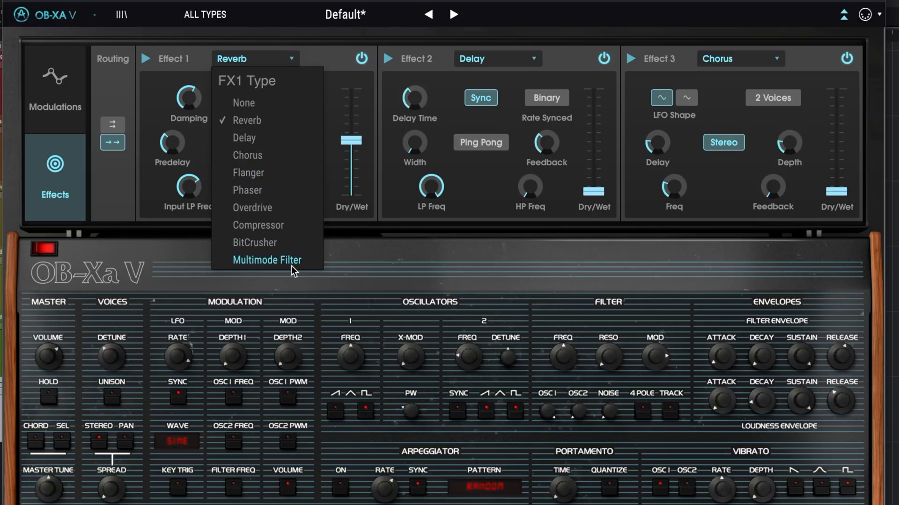
pyautogui.click(454, 211)
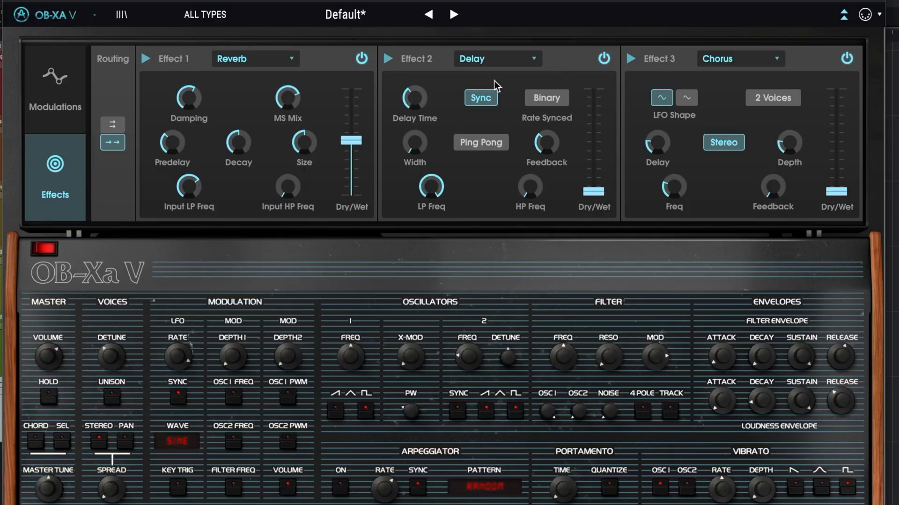
# - Mix in the Effect 2 delay at 0.368 Dry/Wet, with Ping Pong enabled and a shorter delay time
pyautogui.moveTo(594, 195); pyautogui.dragTo(596, 160)
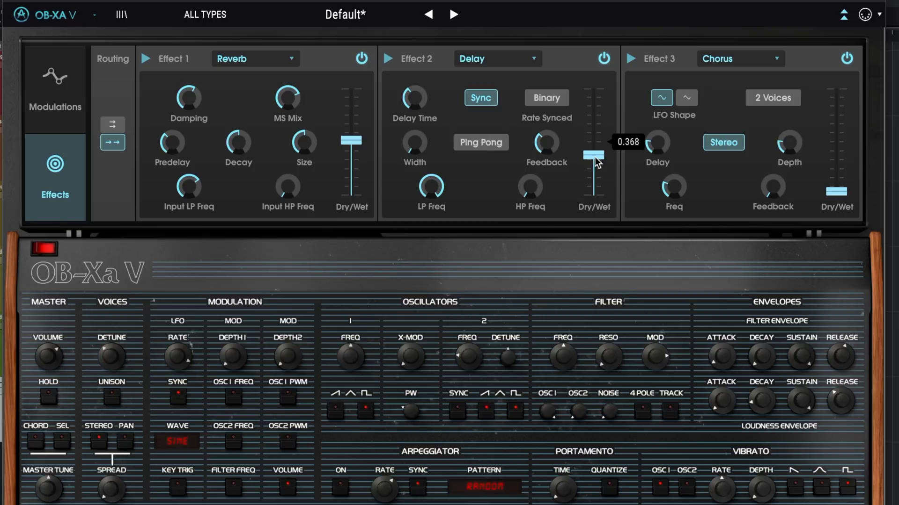
pyautogui.click(486, 147)
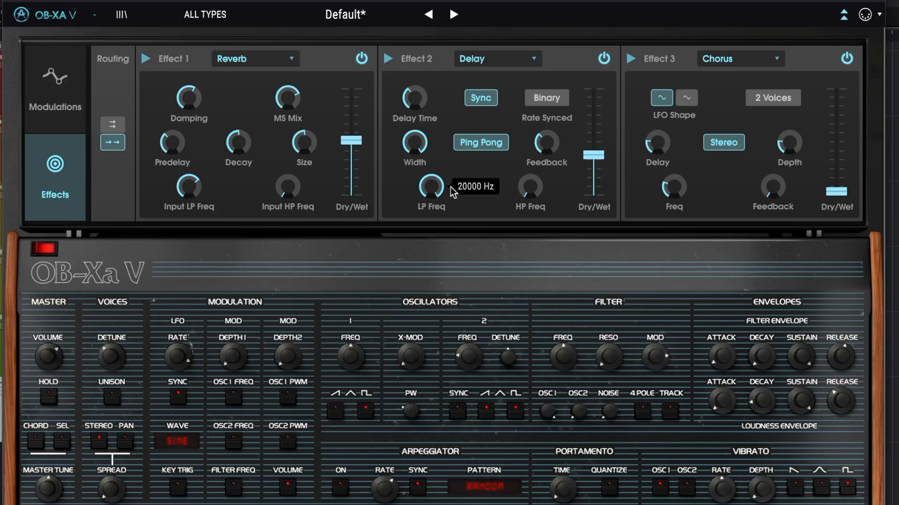
pyautogui.moveTo(436, 194)
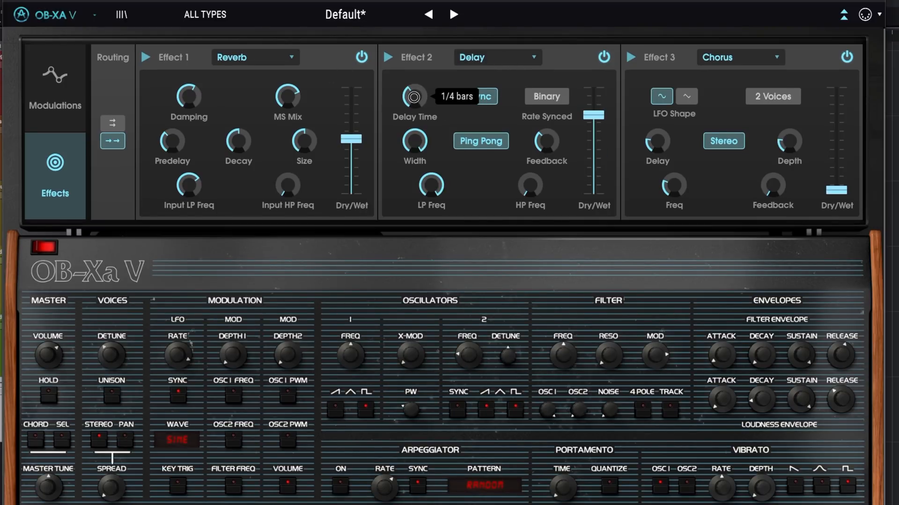
pyautogui.moveTo(409, 93); pyautogui.dragTo(426, 109)
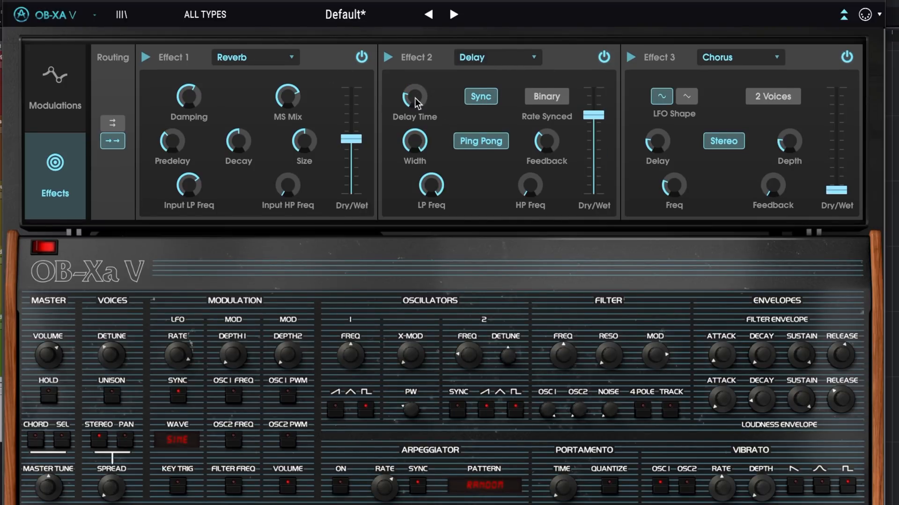
pyautogui.click(547, 98)
# - Change Effect 3 to the Multimode Filter, view its filter modes and try the parallel effects routing
pyautogui.click(777, 58)
pyautogui.click(749, 257)
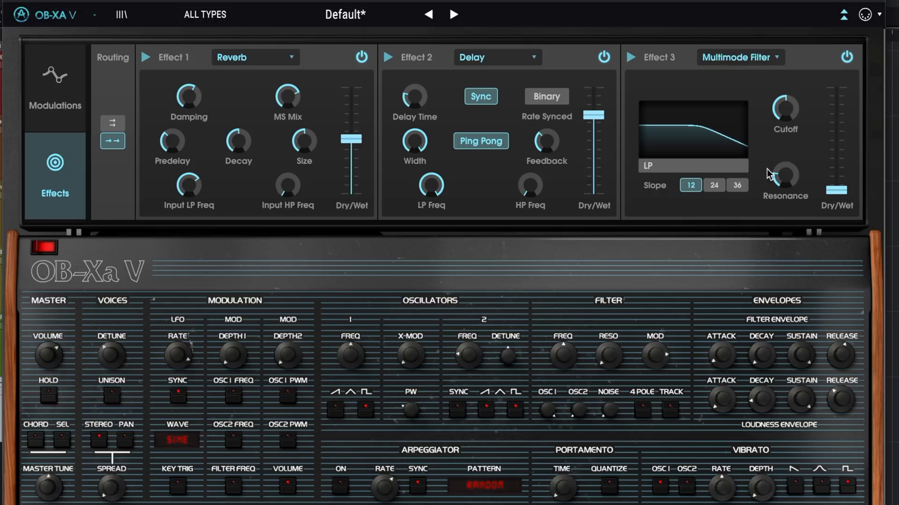
pyautogui.click(652, 171)
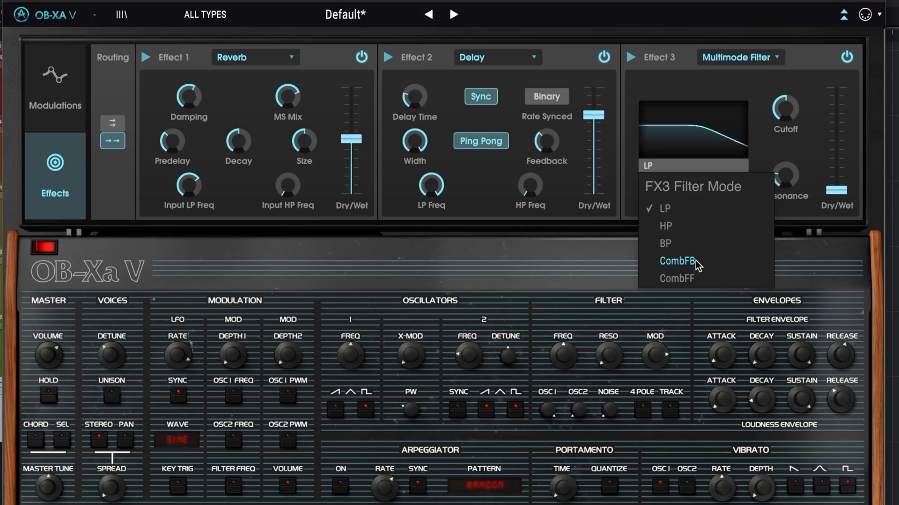
pyautogui.click(738, 92)
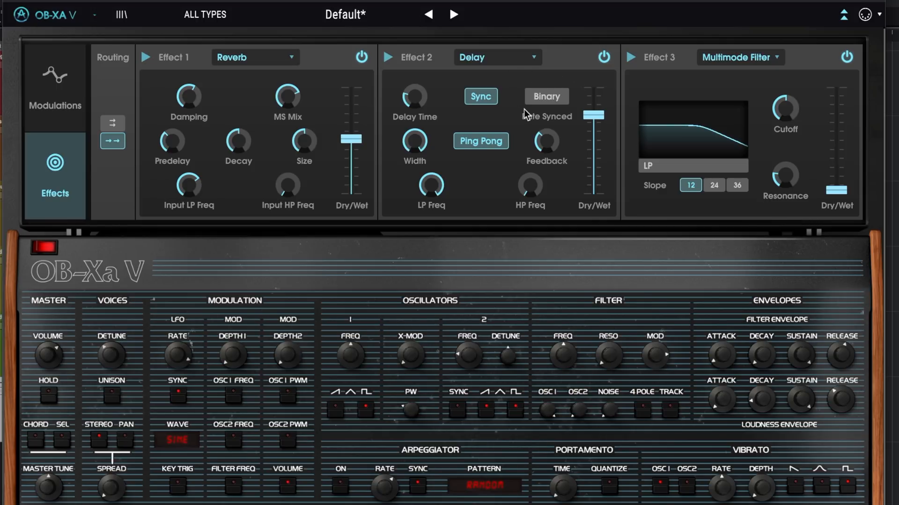
pyautogui.click(112, 124)
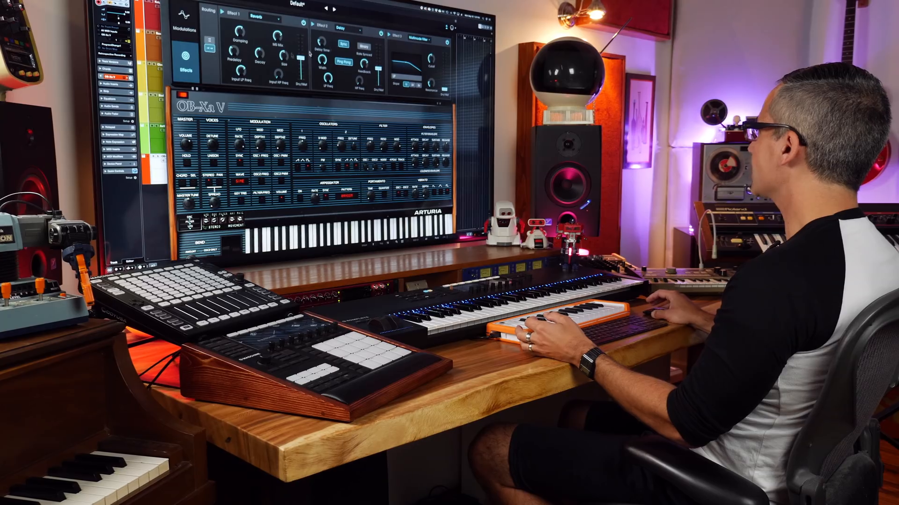
# - Assign modulation Function 1 to Master Tune at 100 %, with a curve point at level 0.925 and time 0.250
pyautogui.click(187, 22)
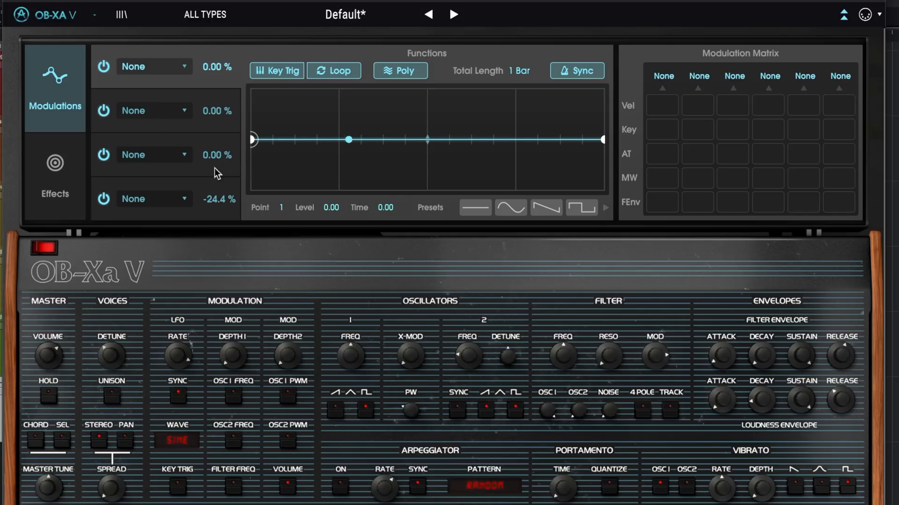
pyautogui.click(186, 70)
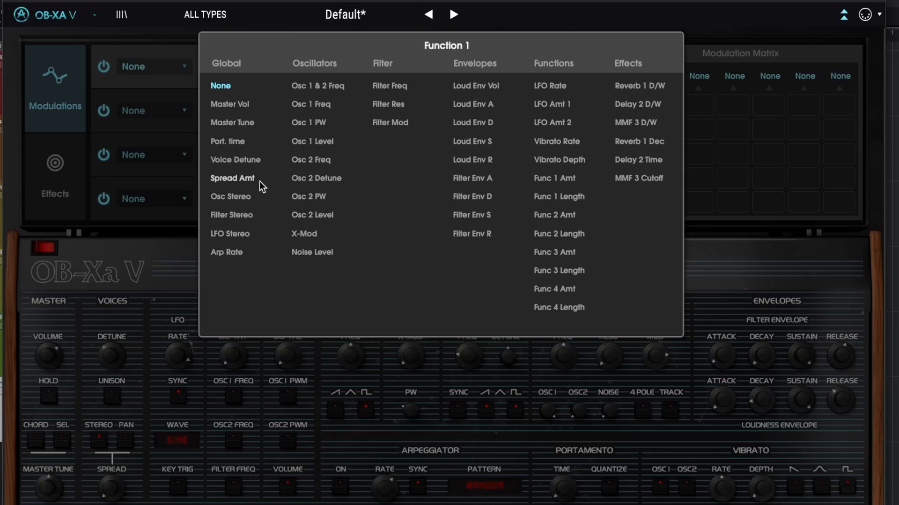
pyautogui.click(248, 122)
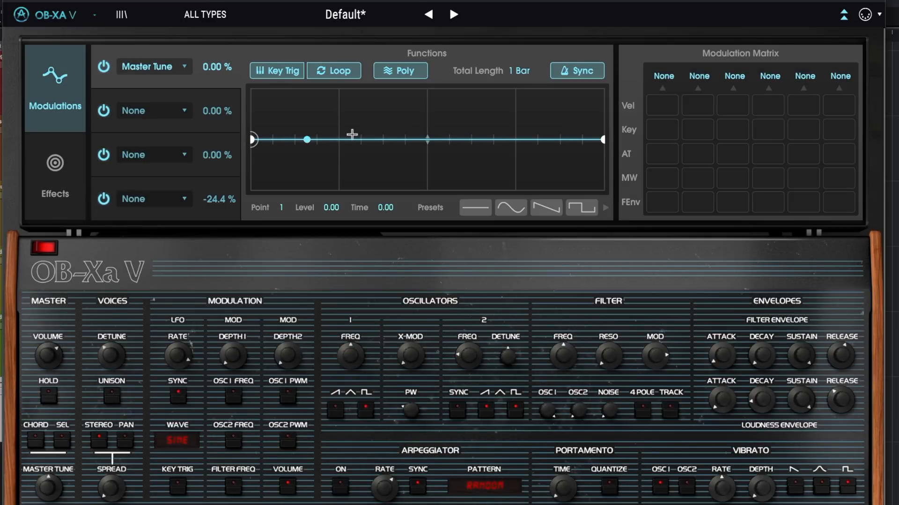
pyautogui.moveTo(345, 139); pyautogui.dragTo(344, 101)
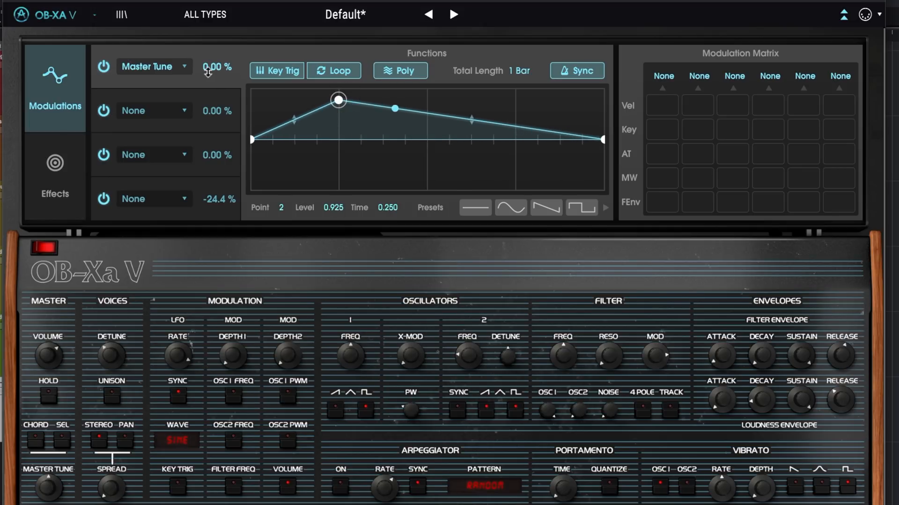
pyautogui.moveTo(208, 69); pyautogui.dragTo(221, 27)
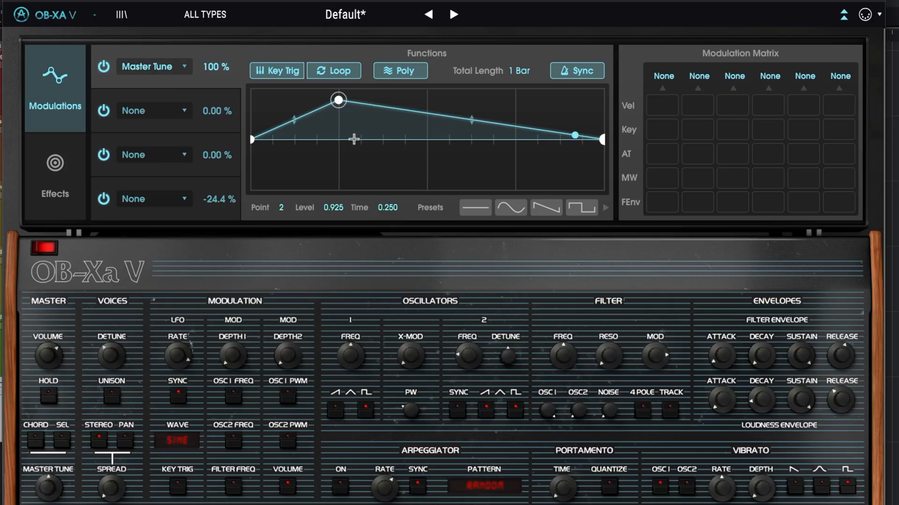
# - Compare Function 1 with Key Trig switched off and back on
pyautogui.click(271, 74)
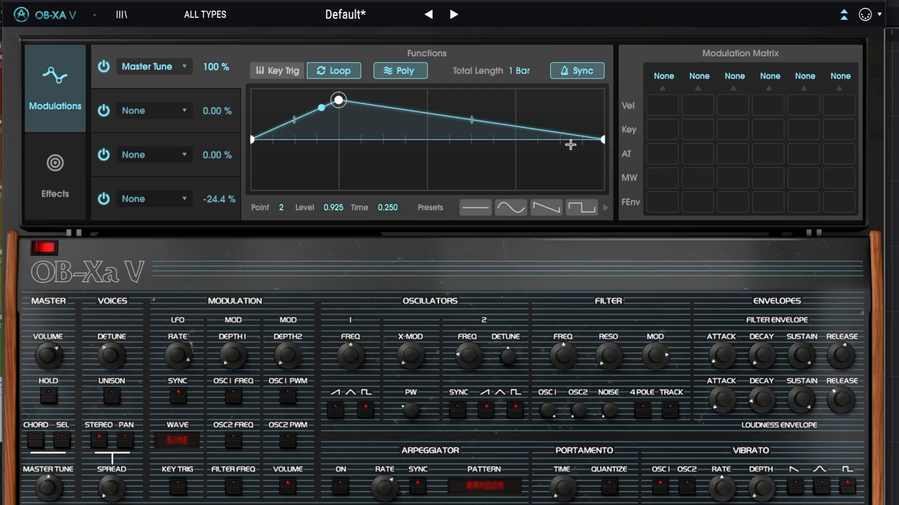
pyautogui.click(277, 71)
# - Bend Function 1's rising segment into a vertical step and its falling segment into a late curve, adding a point at time 0.500, level 0.00
pyautogui.click(252, 140)
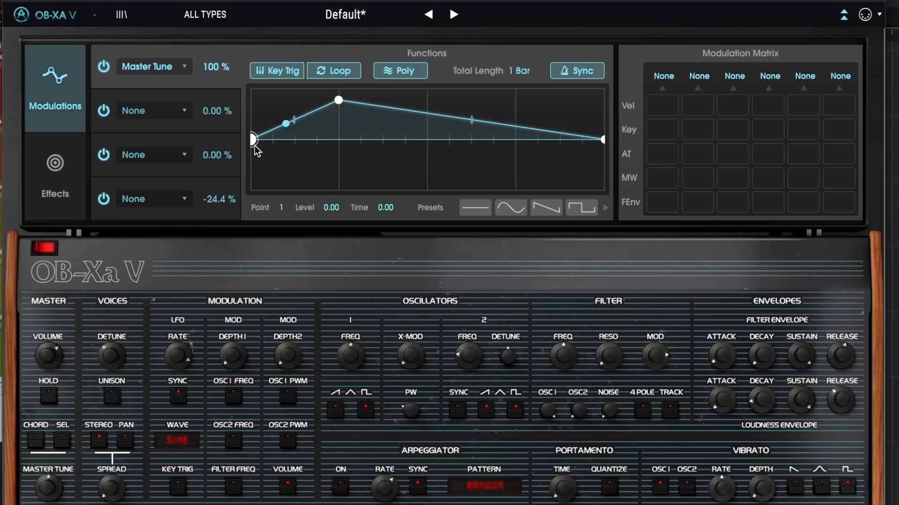
pyautogui.click(339, 100)
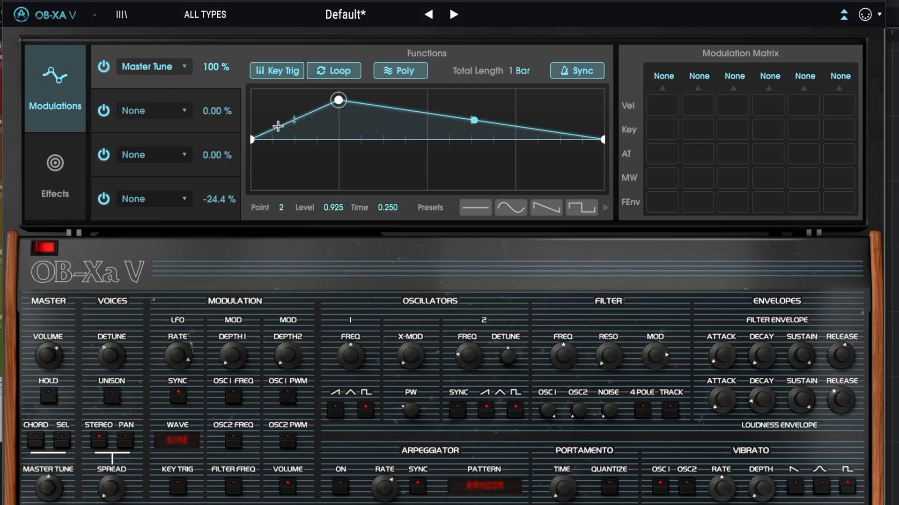
pyautogui.moveTo(297, 121); pyautogui.dragTo(298, 146)
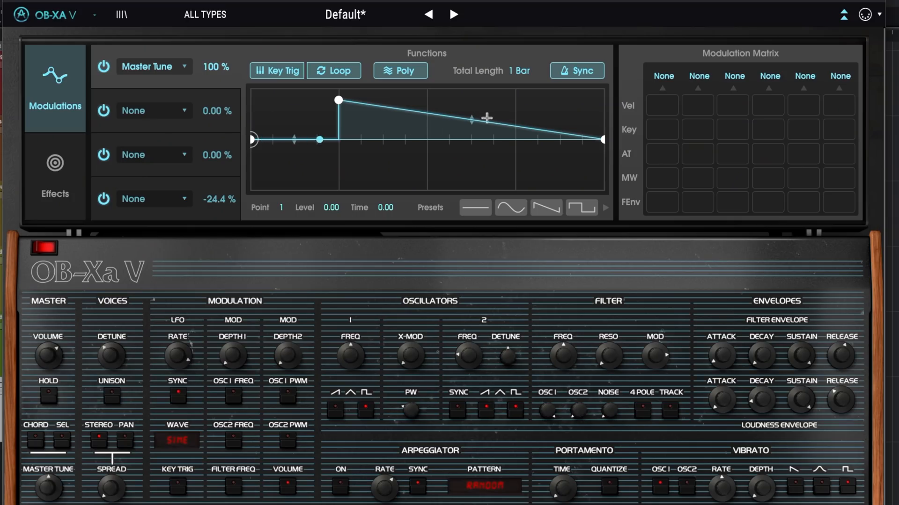
pyautogui.moveTo(472, 120)
pyautogui.mouseDown()
pyautogui.moveTo(487, 68)
pyautogui.moveTo(463, 153)
pyautogui.moveTo(478, 97)
pyautogui.moveTo(473, 66)
pyautogui.moveTo(473, 102)
pyautogui.mouseUp()
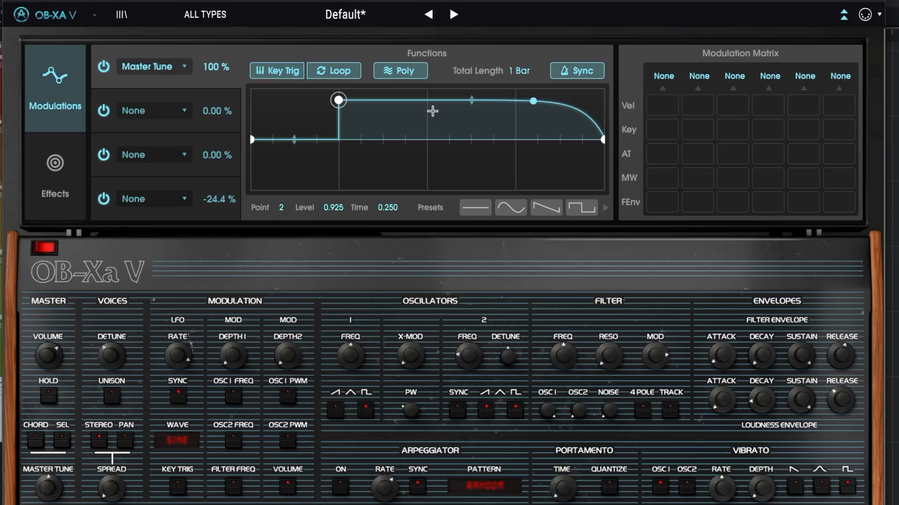
pyautogui.doubleClick(427, 100)
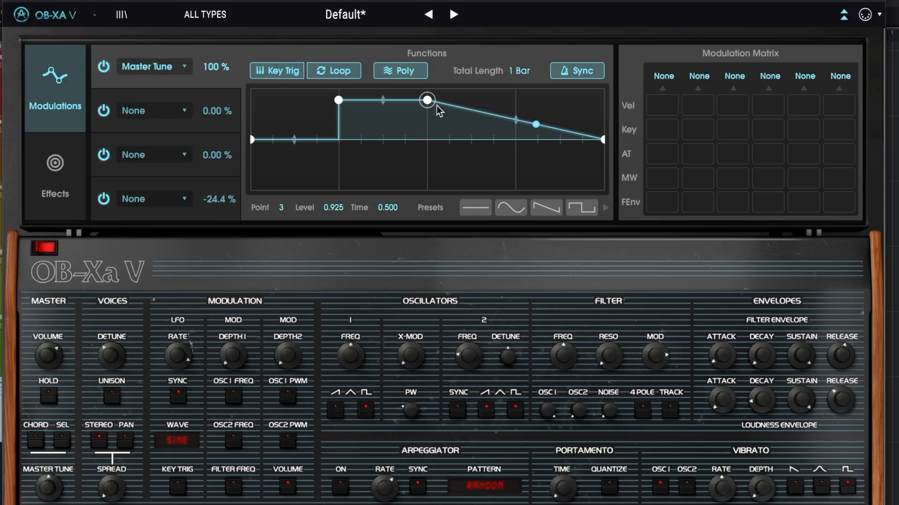
pyautogui.moveTo(427, 101); pyautogui.dragTo(428, 139)
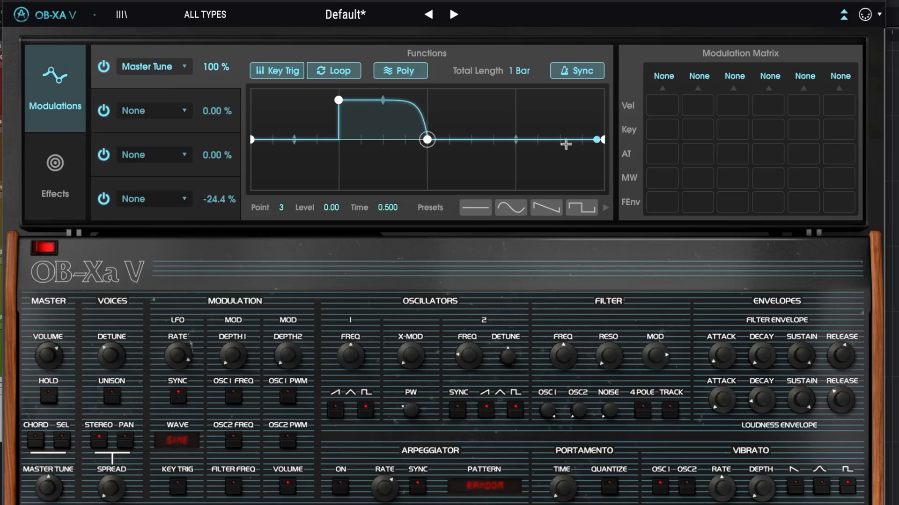
# - Add a dip below zero near the curve's end and a point at time 0.813, level -0.011, bending the segment between them into a vertical drop
pyautogui.click(560, 139)
pyautogui.moveTo(560, 139); pyautogui.dragTo(563, 164)
pyautogui.click(494, 140)
pyautogui.moveTo(502, 141); pyautogui.dragTo(543, 142)
pyautogui.click(560, 160)
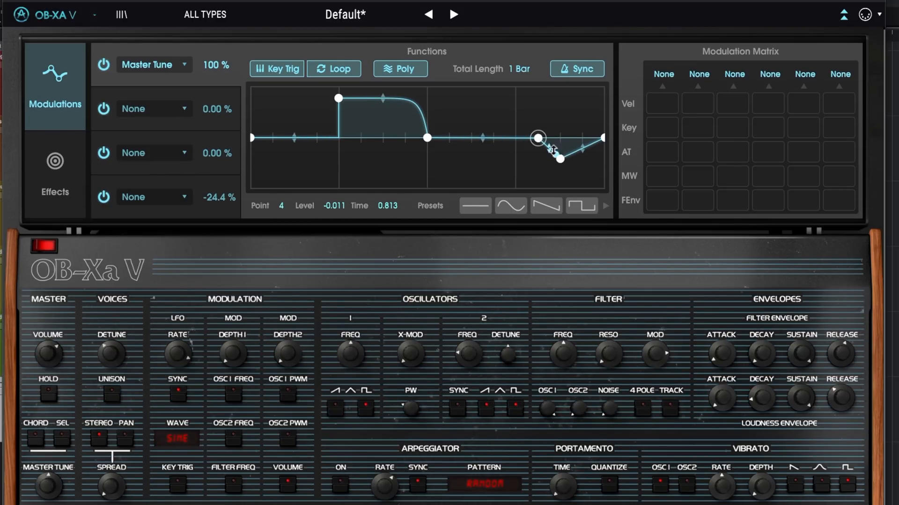
pyautogui.moveTo(557, 138); pyautogui.dragTo(638, 18)
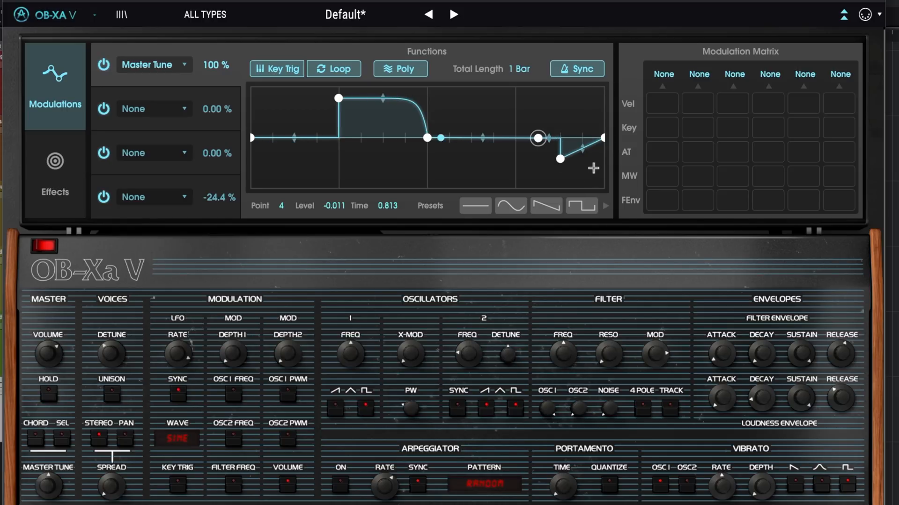
# - Flatten Function 1's last segment into a late vertical step and raise the dip point at time 0.875 to level -0.100
pyautogui.moveTo(560, 158); pyautogui.dragTo(687, 256)
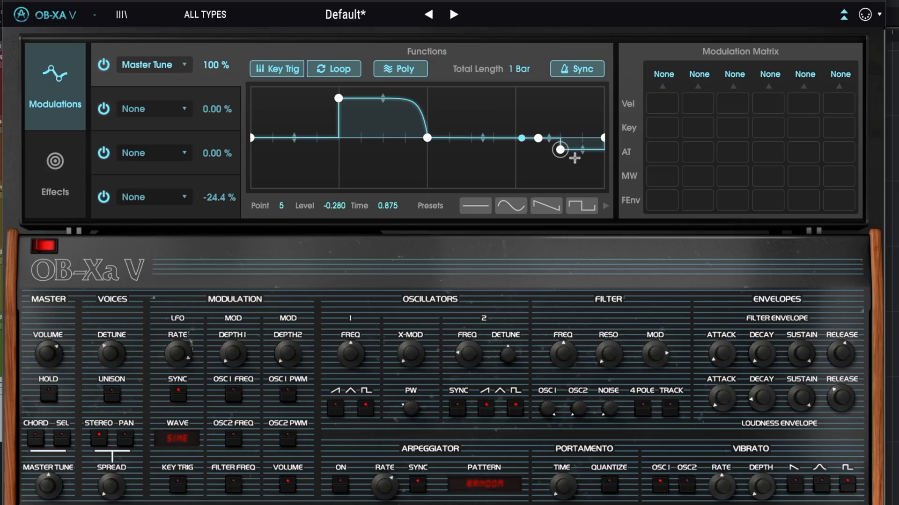
pyautogui.moveTo(563, 153); pyautogui.dragTo(563, 144)
pyautogui.moveTo(339, 208); pyautogui.dragTo(340, 209)
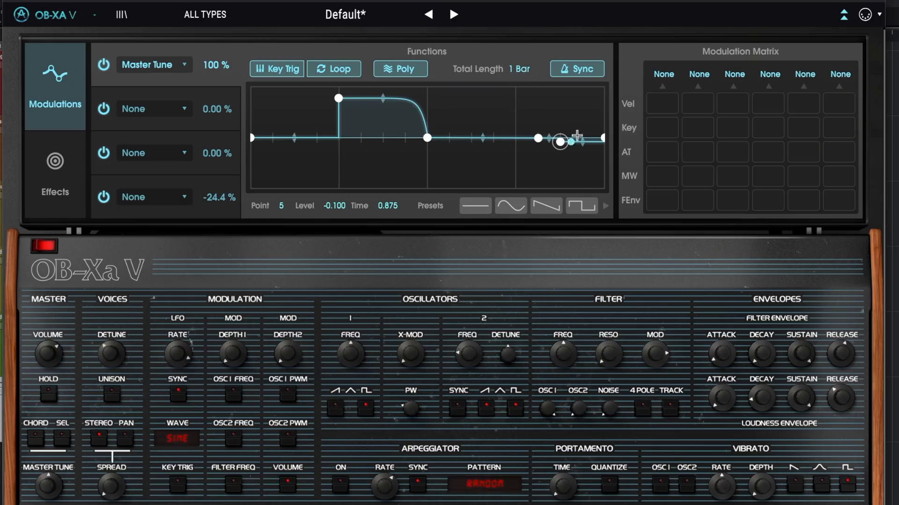
pyautogui.click(538, 138)
# - Set Function 1's total length to 1/2 Bar and try the sine, square, multi-triangle and four-pulse preset shapes, finishing with the densest pulse preset
pyautogui.scroll(-2, 523, 75)
pyautogui.click(508, 210)
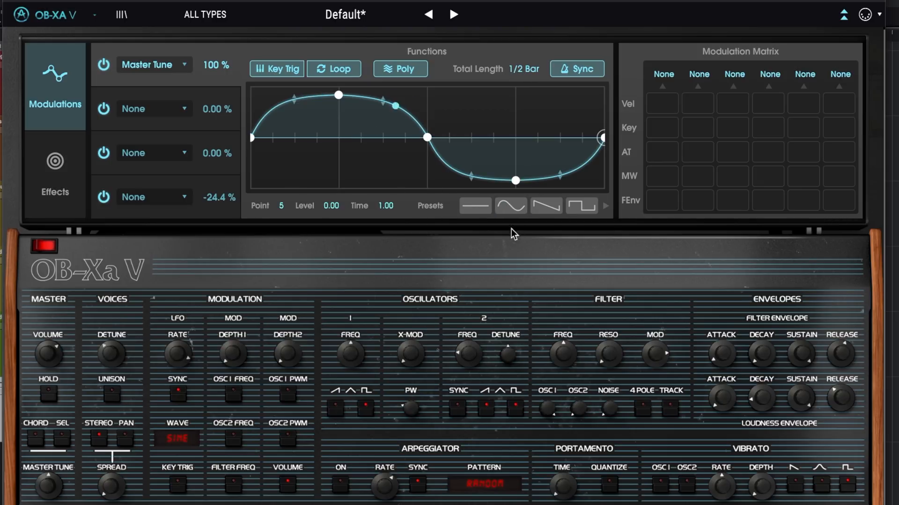
pyautogui.click(581, 206)
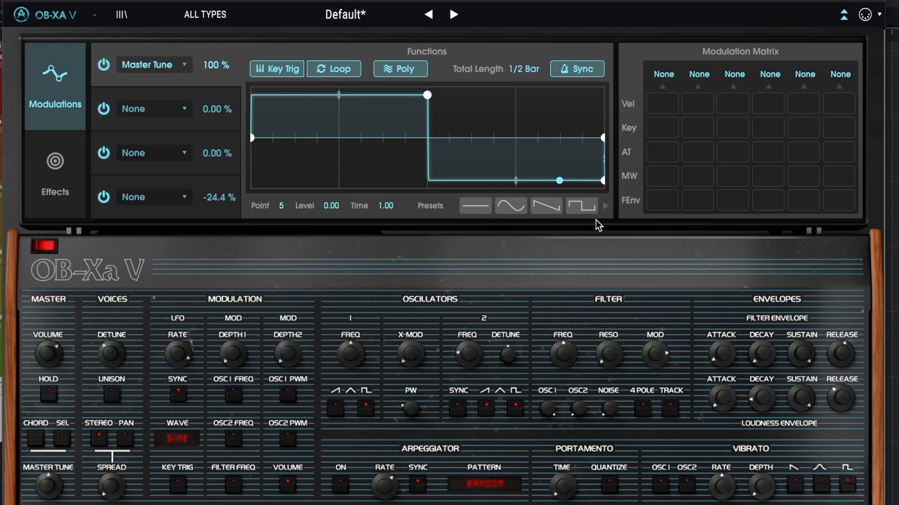
pyautogui.click(607, 208)
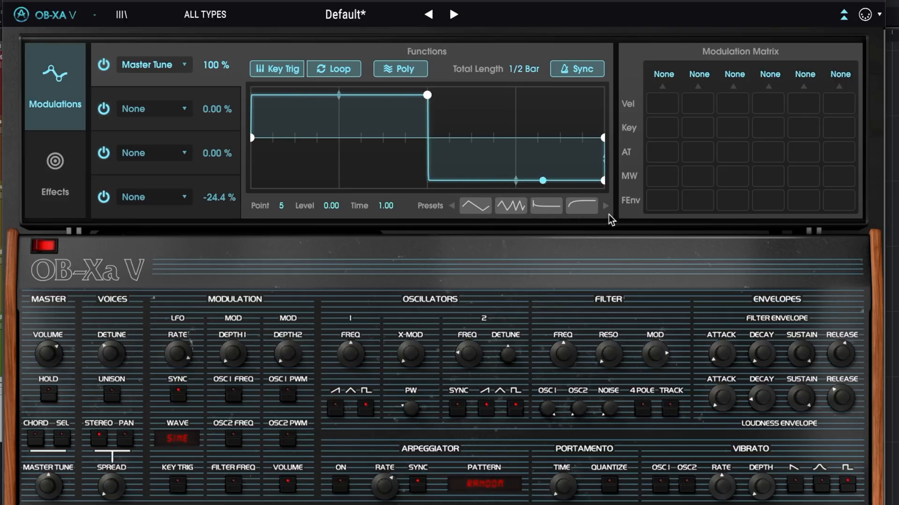
pyautogui.click(518, 209)
pyautogui.click(607, 207)
pyautogui.click(552, 208)
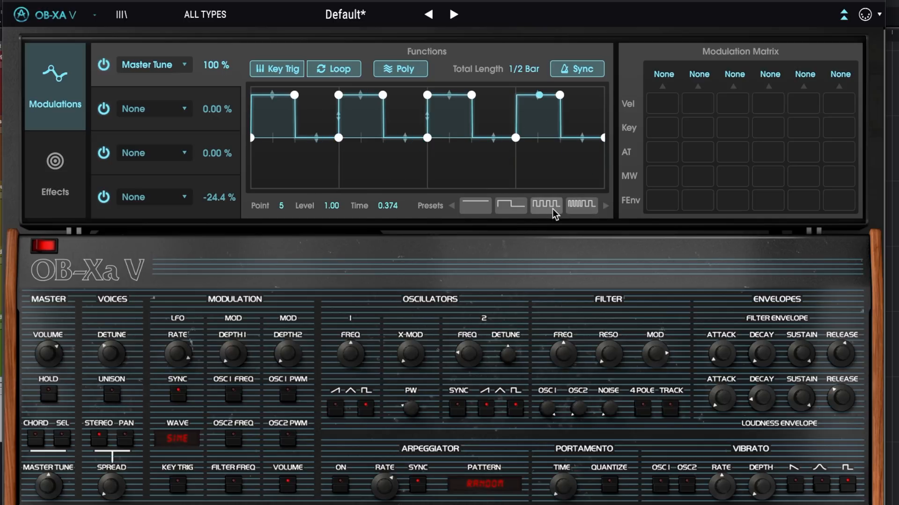
pyautogui.click(581, 206)
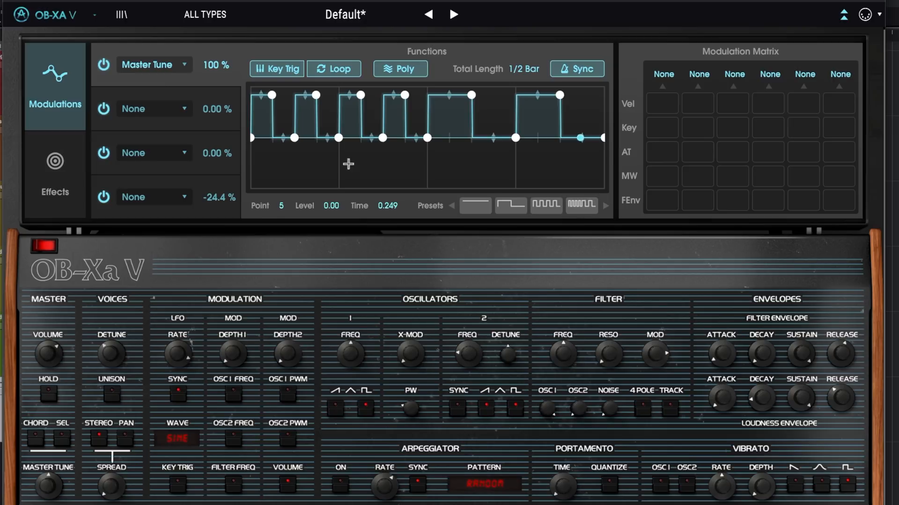
# - Curve the rising edges of Function 1's second and fifth pulses, and lower the points at times 0.750 and 0.375 to level -1.00
pyautogui.moveTo(305, 96); pyautogui.dragTo(419, 232)
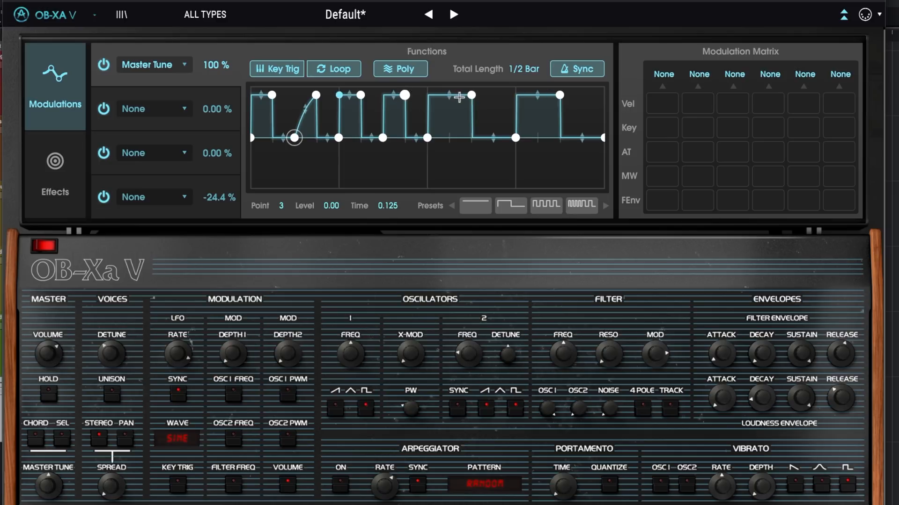
pyautogui.moveTo(451, 95); pyautogui.dragTo(487, 217)
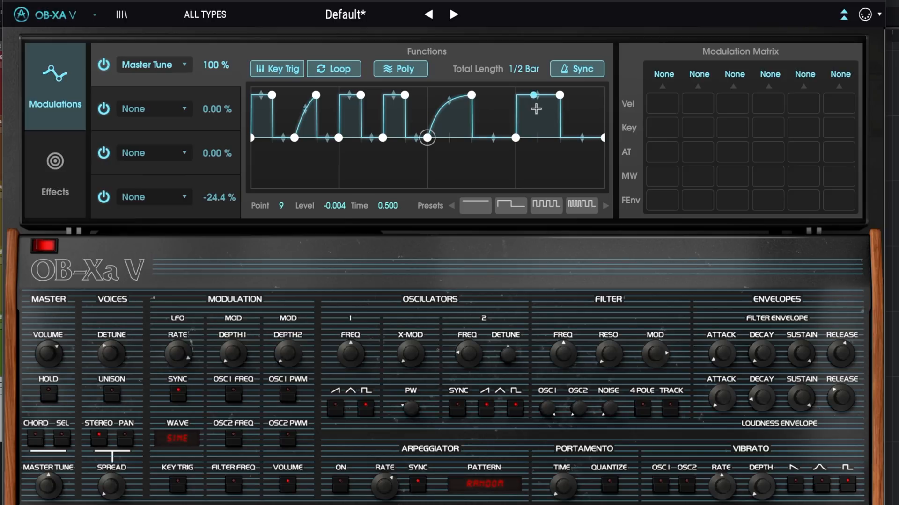
pyautogui.moveTo(515, 138); pyautogui.dragTo(520, 205)
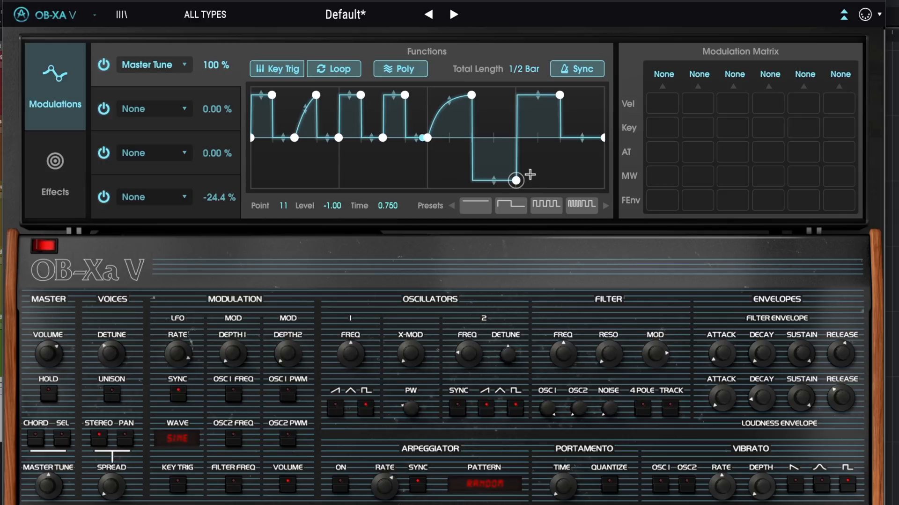
pyautogui.moveTo(383, 137); pyautogui.dragTo(383, 202)
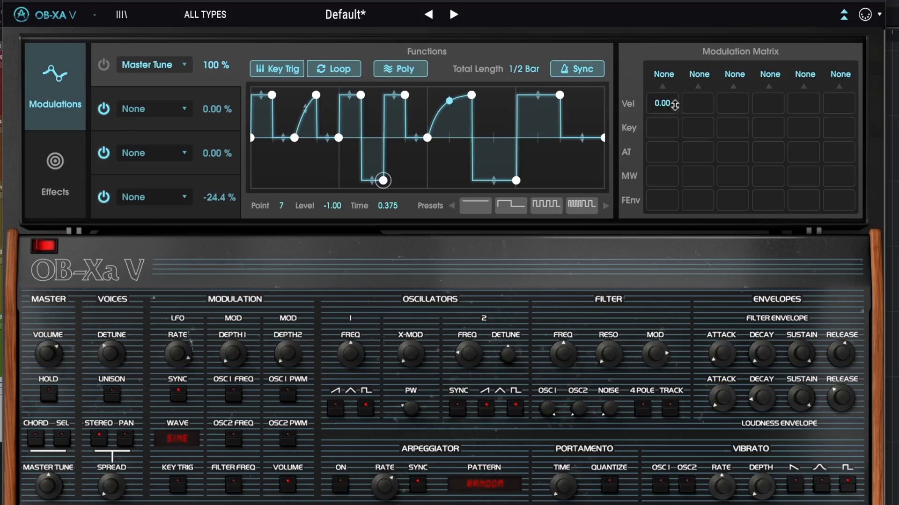
# - Assign the first modulation matrix destination to Filter Freq, clear its Vel amount and set its AT amount to 1.00
pyautogui.click(665, 76)
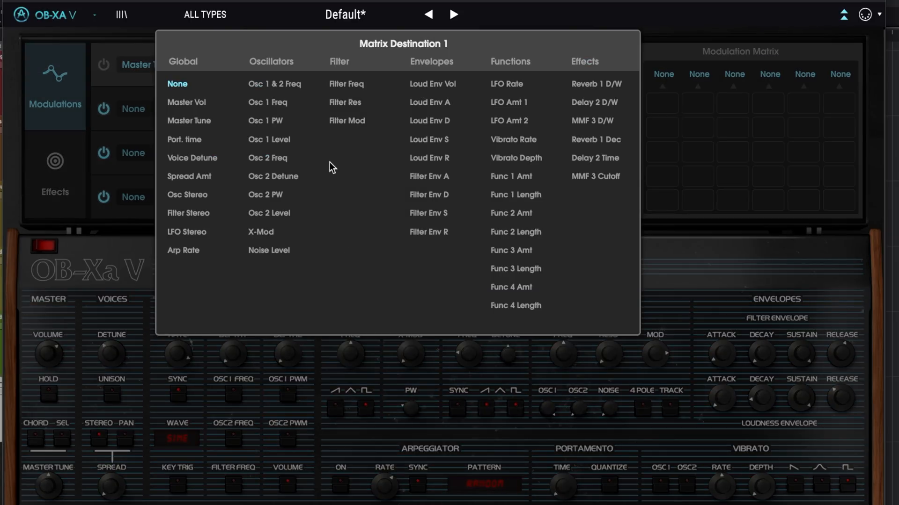
pyautogui.click(359, 85)
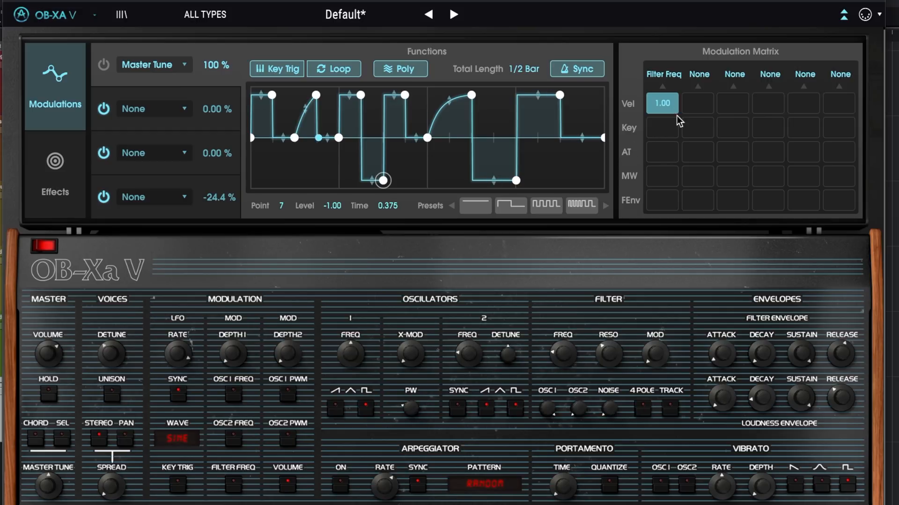
pyautogui.doubleClick(664, 106)
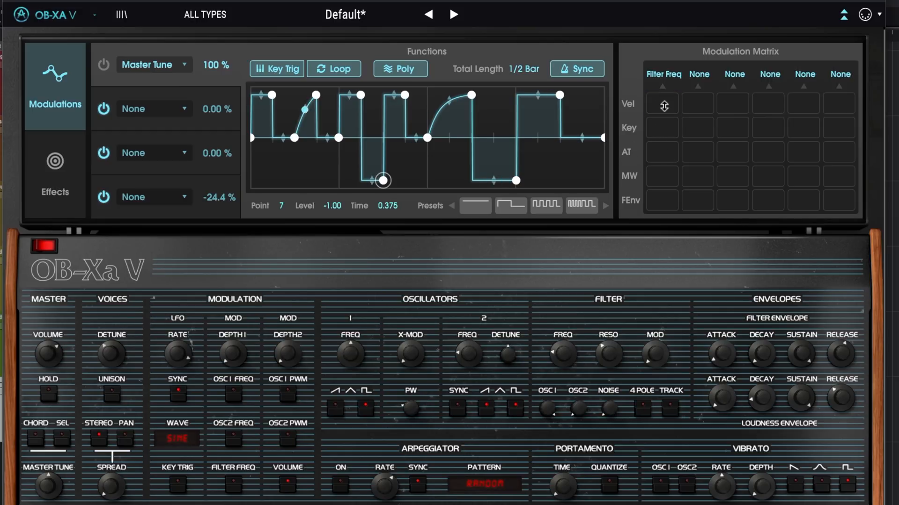
pyautogui.click(661, 152)
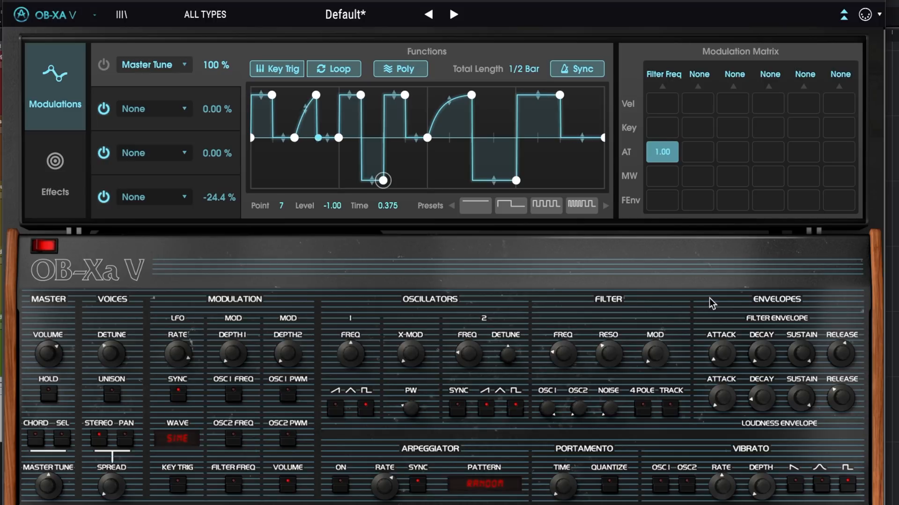